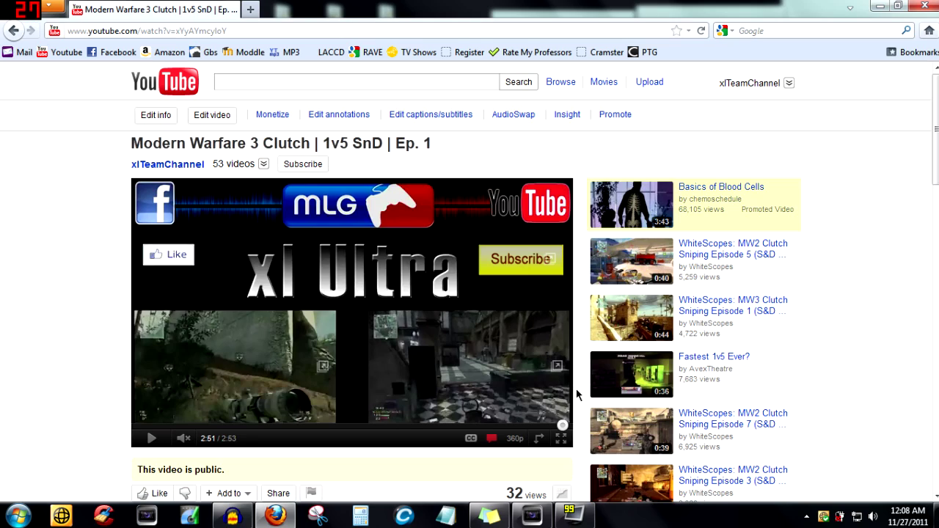
Switch to Vegas Pro, maximize its window and widen the Explorer's file list for the HD PVR Videos folder.
mouse_move(529, 519)
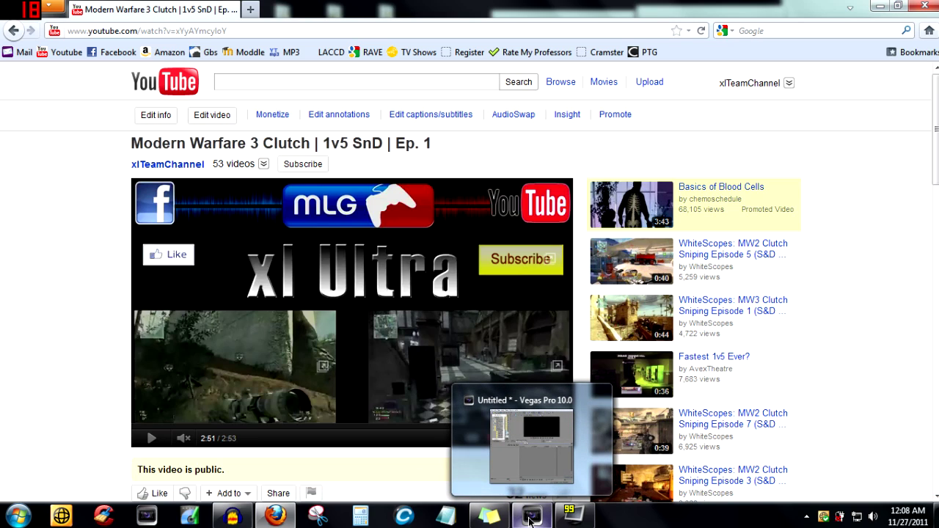
click(518, 487)
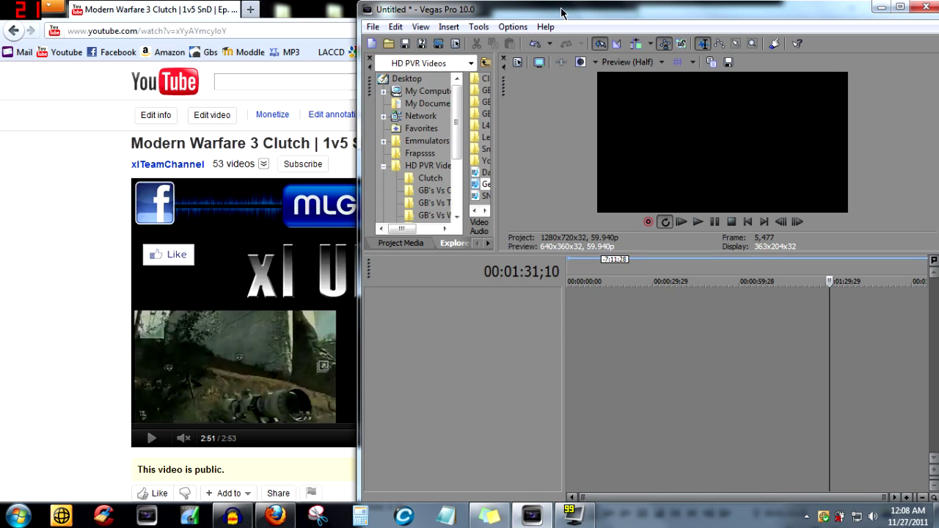
double_click(561, 11)
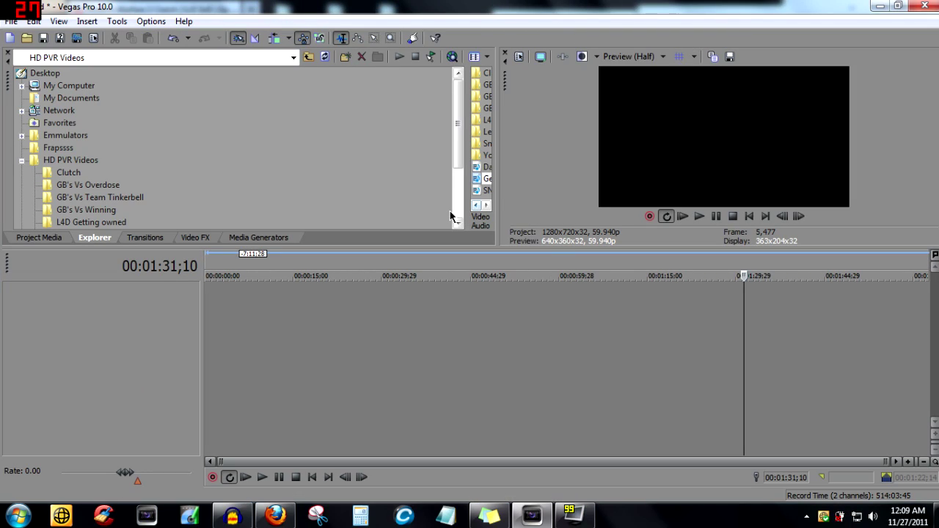
drag(467, 197, 189, 196)
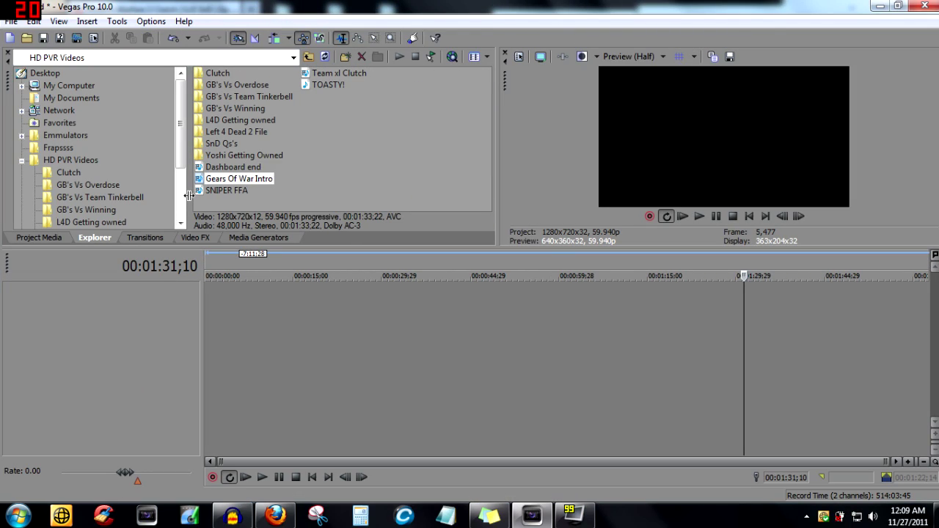
click(716, 323)
key(ctrl+Home)
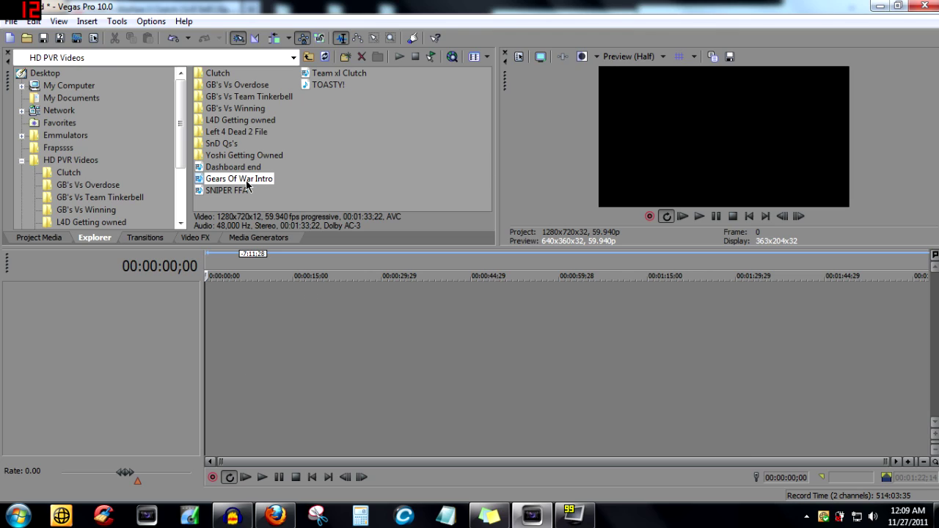
drag(236, 182, 209, 342)
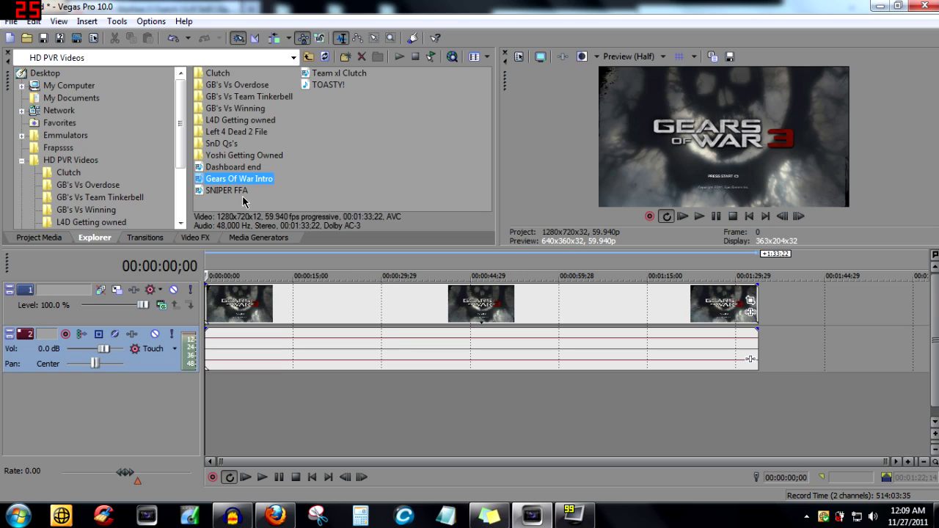
click(262, 313)
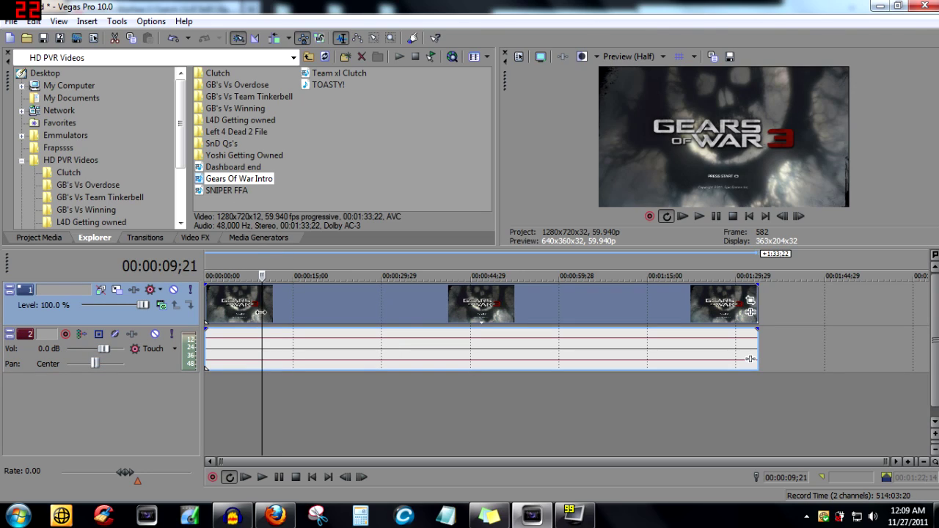
key(Delete)
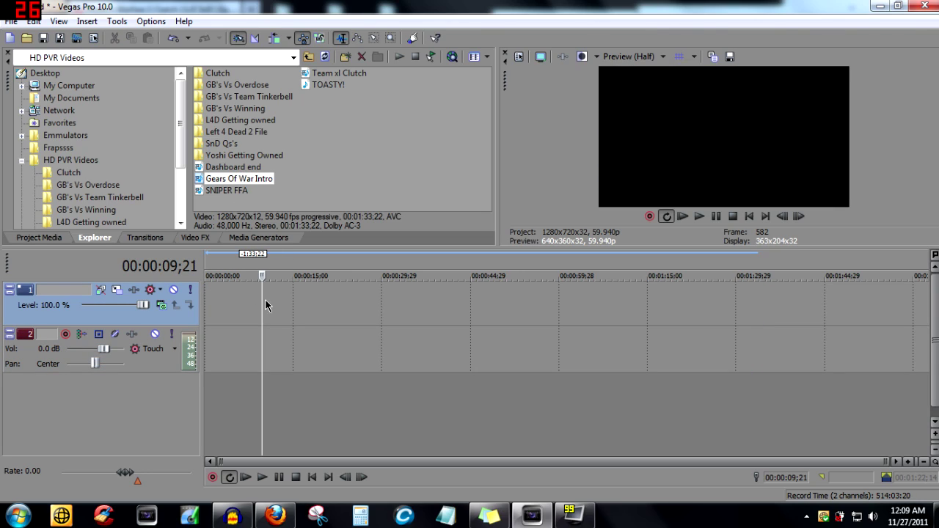
Add the SNIPER FFA video at the start of the timeline and preview it around 00:03:10.
click(229, 190)
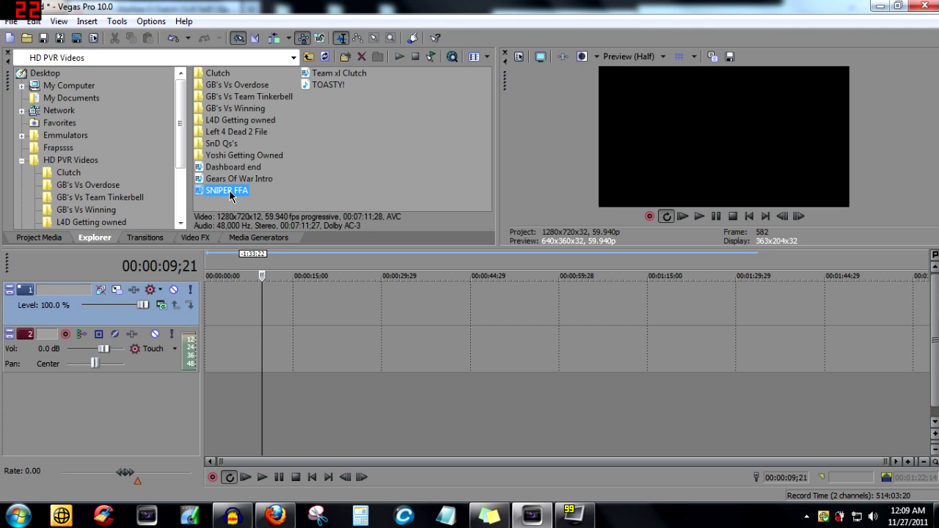
drag(232, 235, 210, 323)
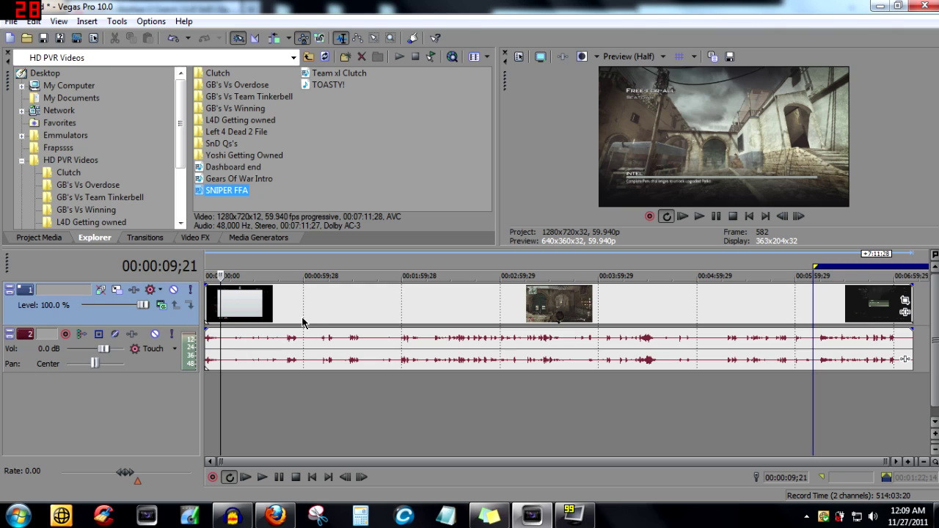
drag(219, 316, 518, 317)
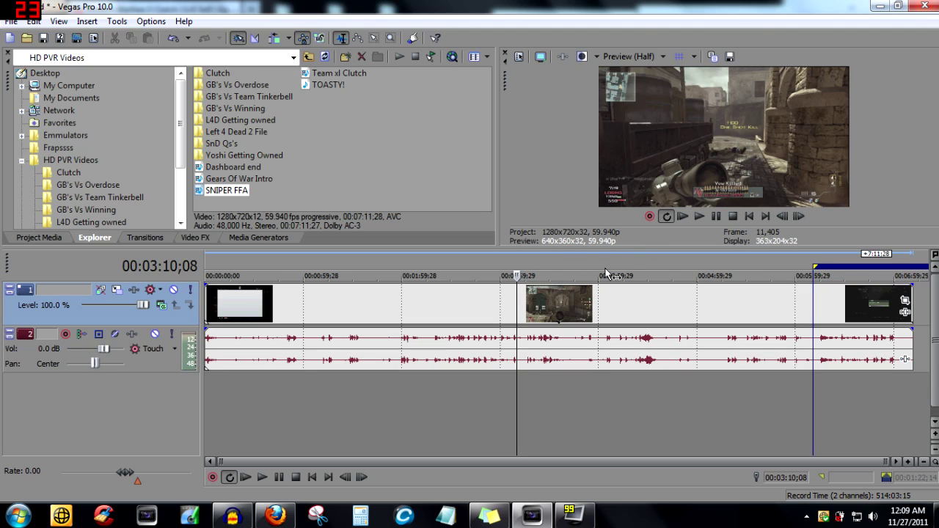
Add Gears Of War Intro above the SNIPER FFA clip, with each clip's video and audio on separate tracks.
drag(232, 178, 272, 313)
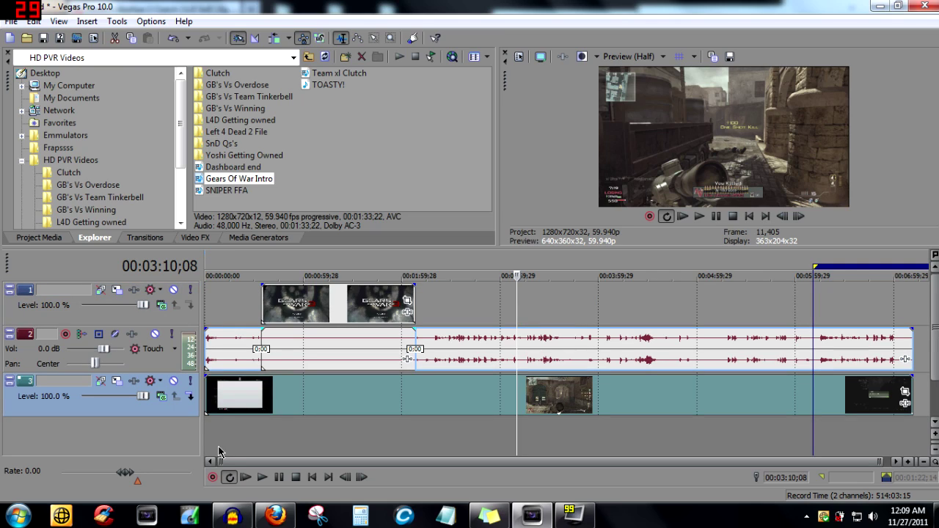
click(233, 408)
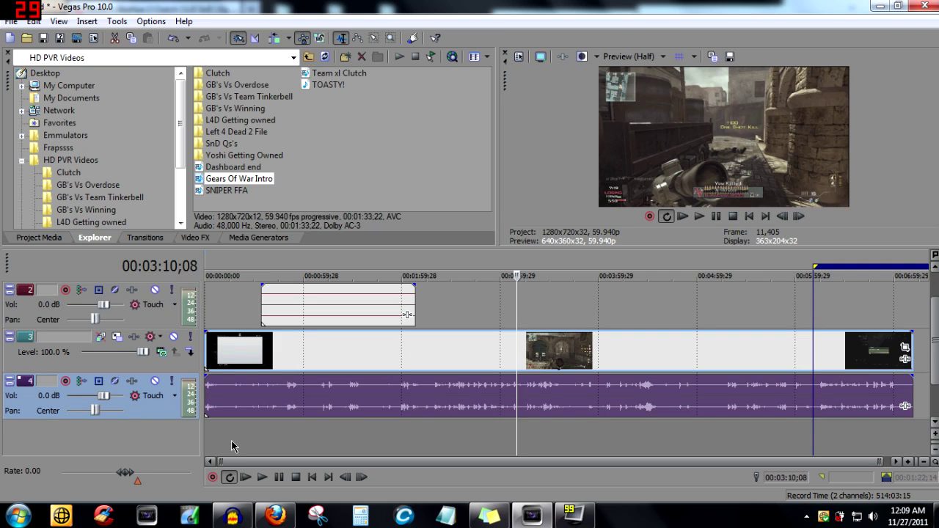
click(304, 314)
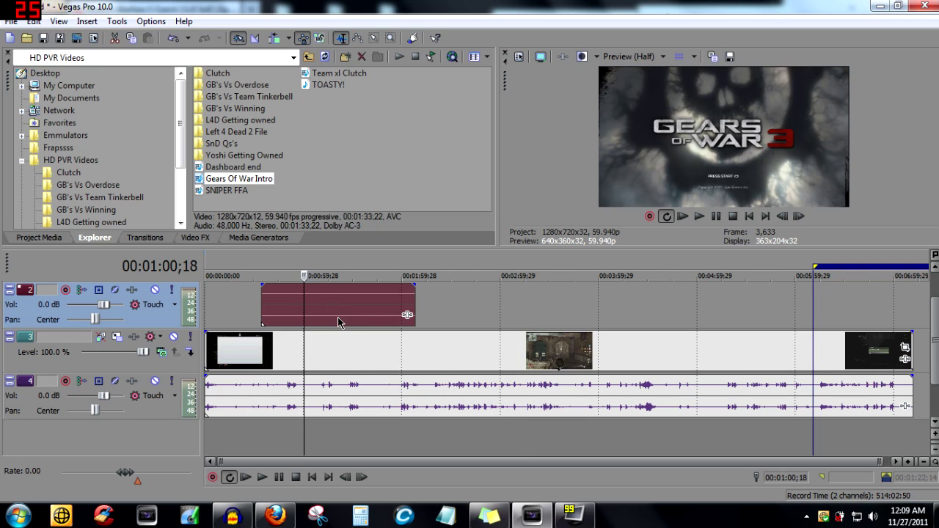
scroll(338, 317, up, 3)
scroll(338, 323, down, 4)
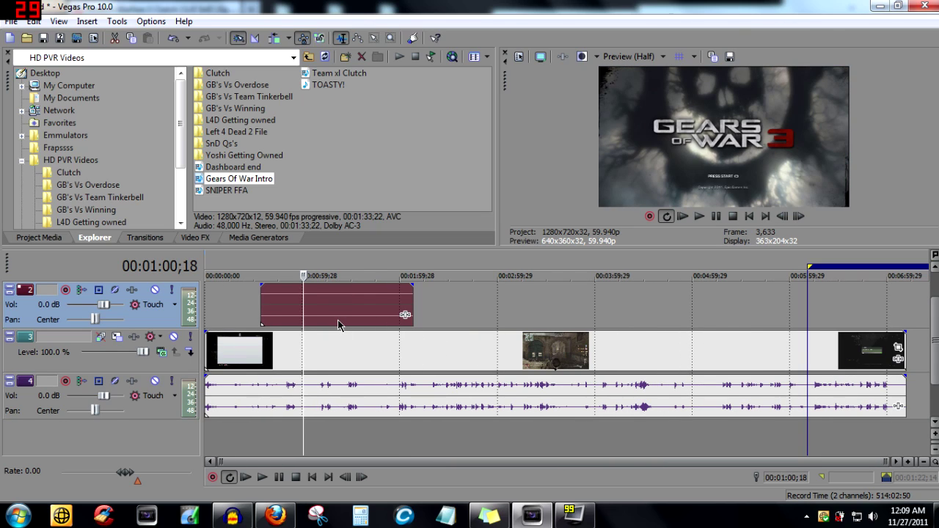
Try shifting the SNIPER FFA clip along the timeline and repositioning the Gears Of War Intro clip near its start.
drag(389, 335, 455, 337)
click(400, 304)
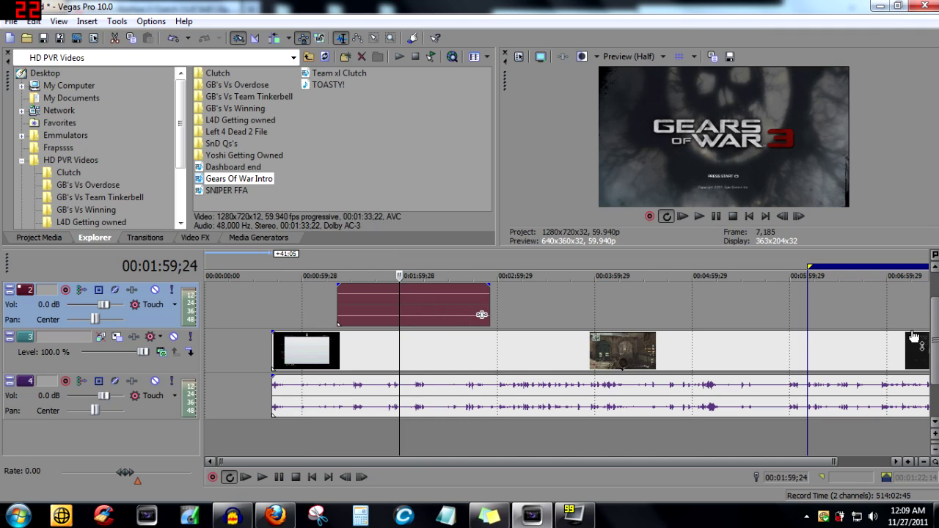
scroll(934, 334, up, 1)
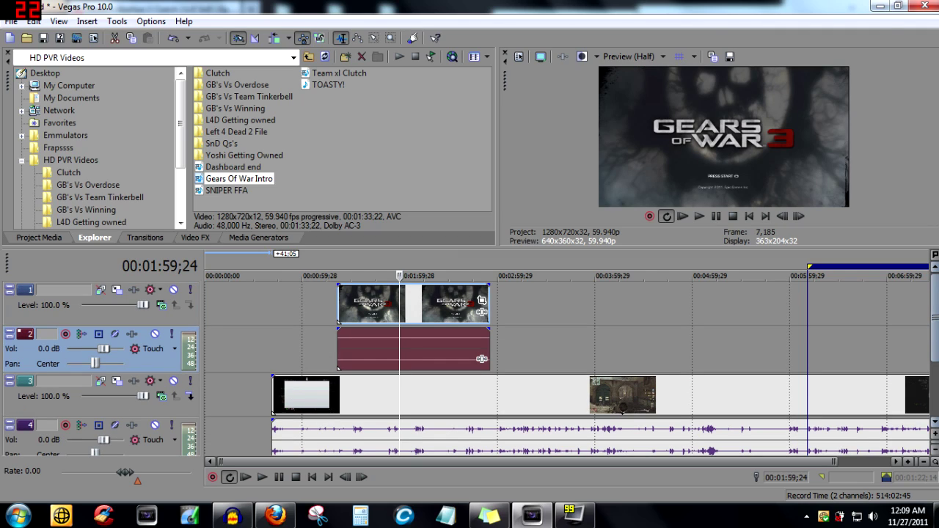
drag(368, 346, 337, 343)
click(337, 343)
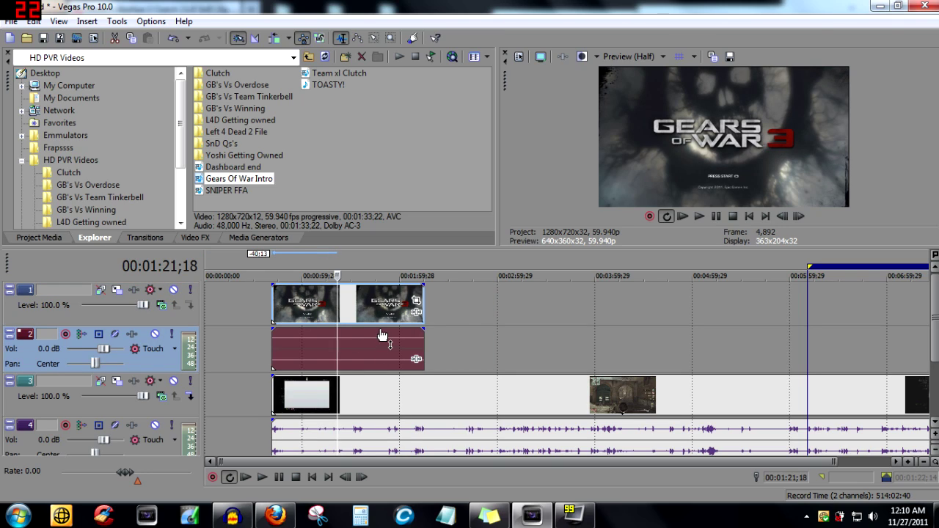
mouse_move(361, 343)
mouse_down()
mouse_move(380, 340)
mouse_move(365, 342)
mouse_up()
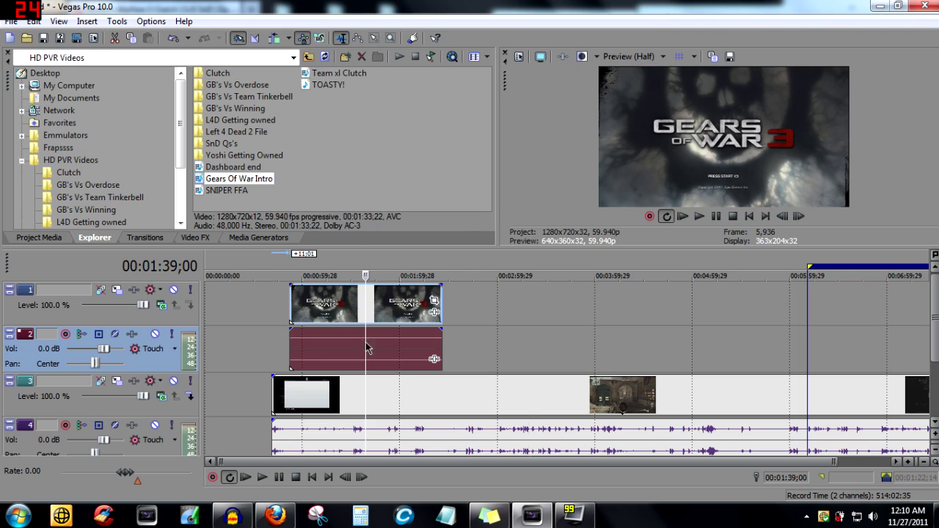
Try deleting the grouped Gears Of War Intro audio, undo the deletion and realign the clip with the SNIPER FFA clip's start.
right_click(365, 342)
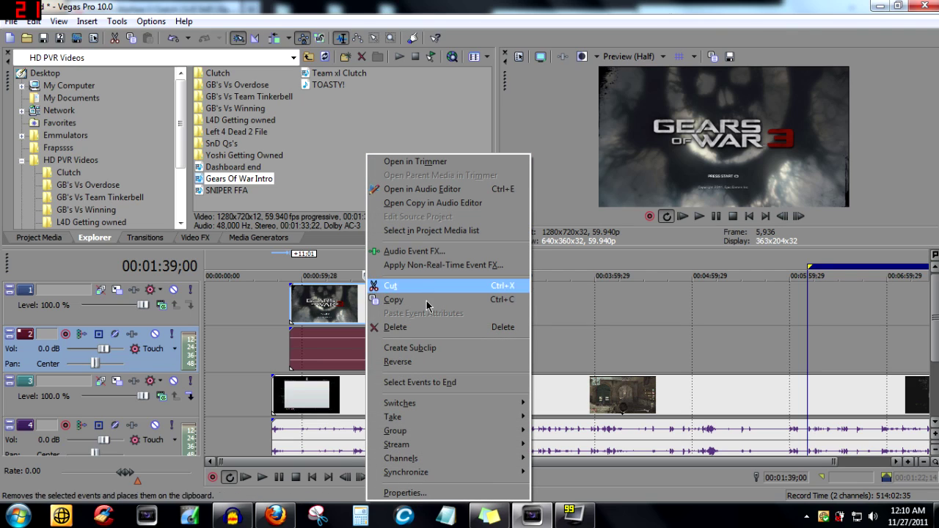
click(429, 329)
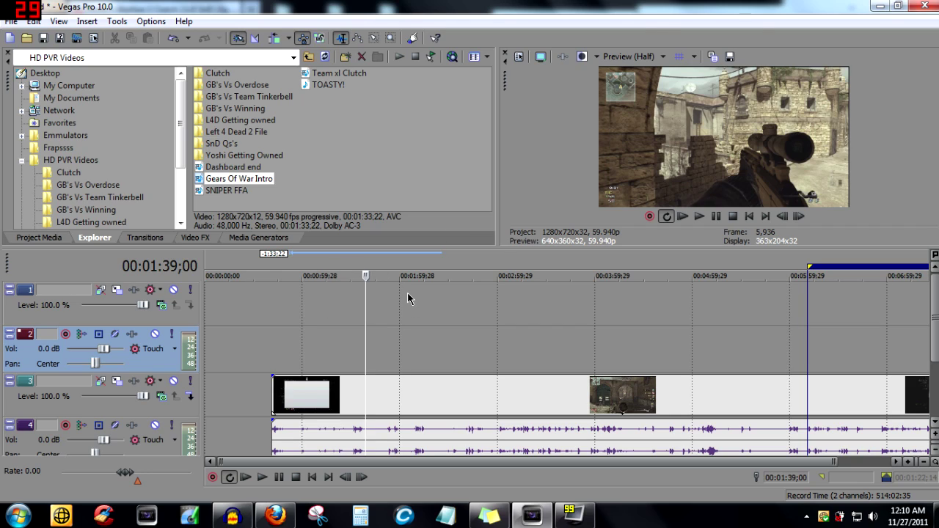
key(ctrl+z)
click(389, 347)
drag(363, 323, 334, 352)
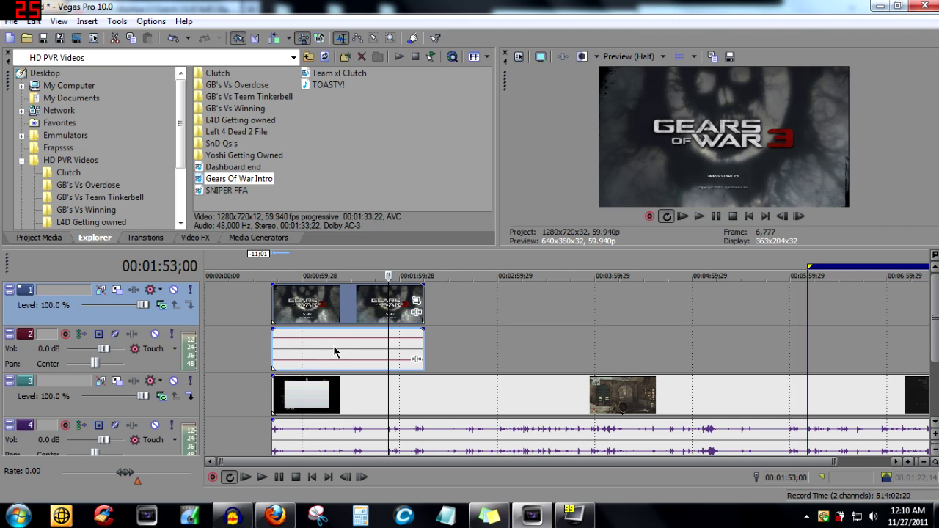
Remove the Gears Of War Intro audio from its group with the video and delete only that audio.
right_click(334, 352)
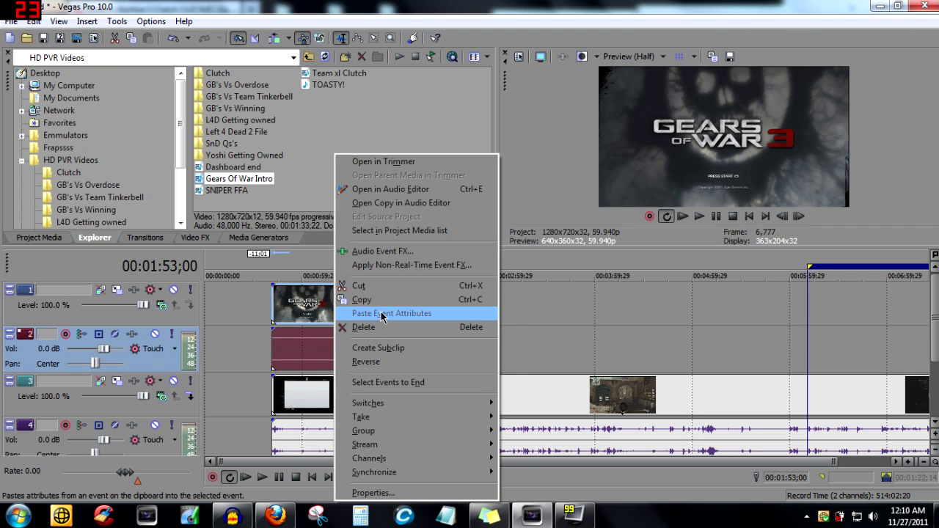
mouse_move(386, 431)
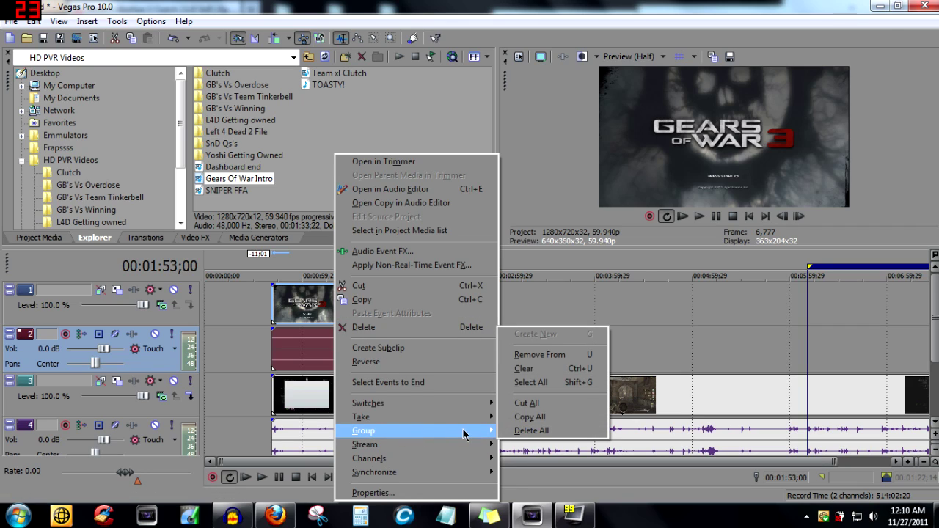
click(542, 357)
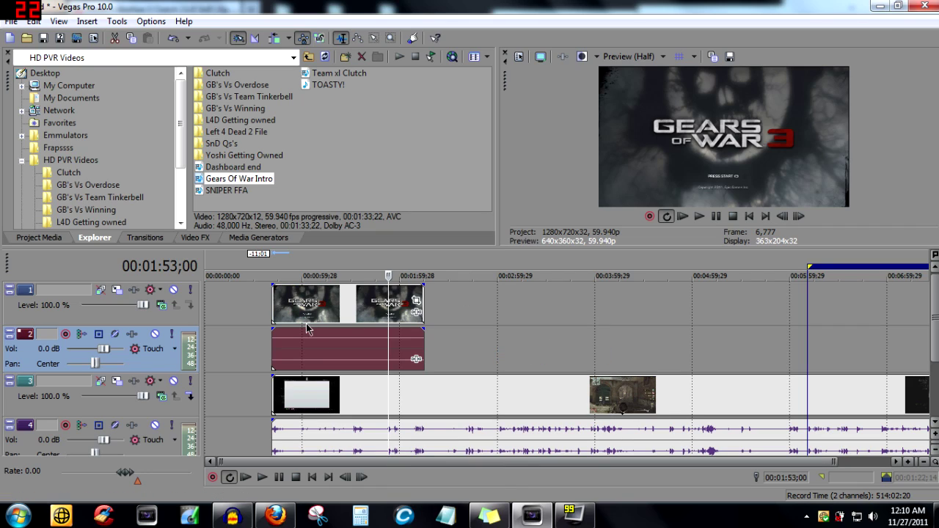
click(308, 346)
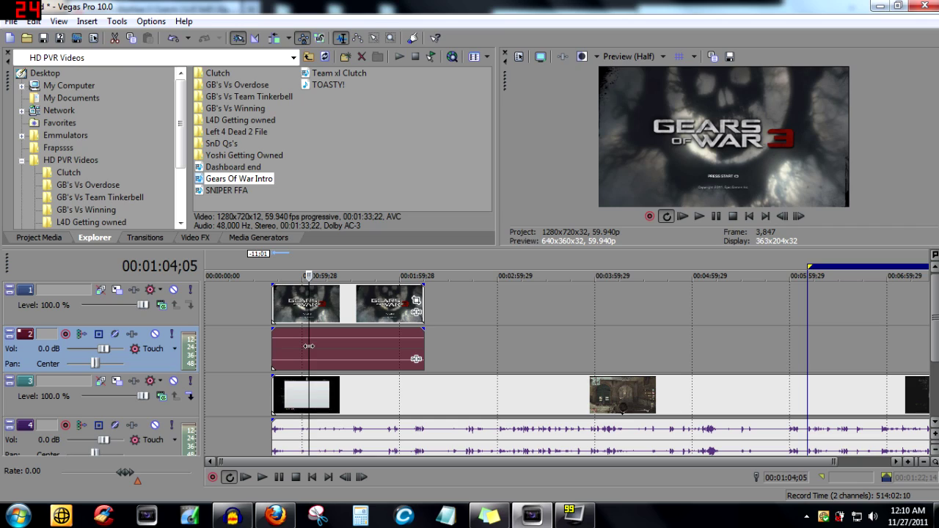
key(Delete)
Move the Gears Of War Intro video and the SNIPER FFA clip to the very start of the timeline.
click(341, 322)
drag(341, 321, 204, 331)
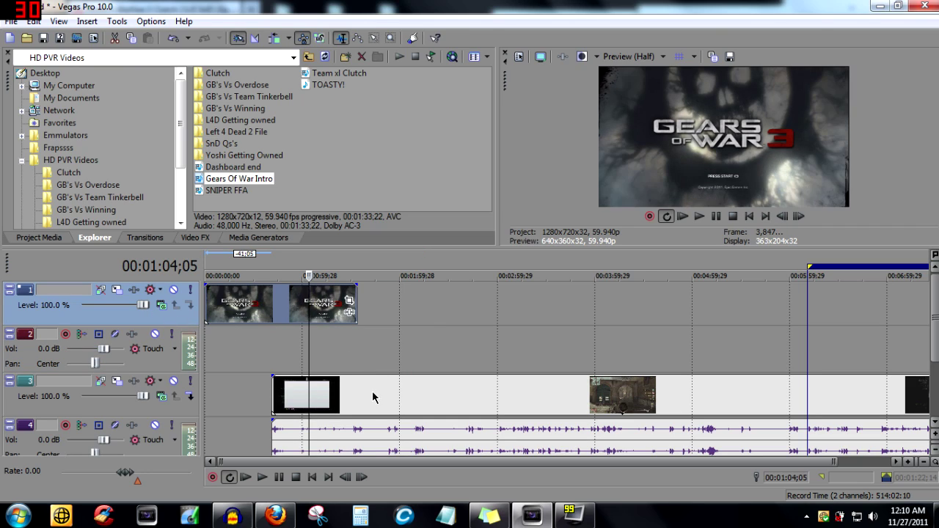
drag(373, 398, 247, 415)
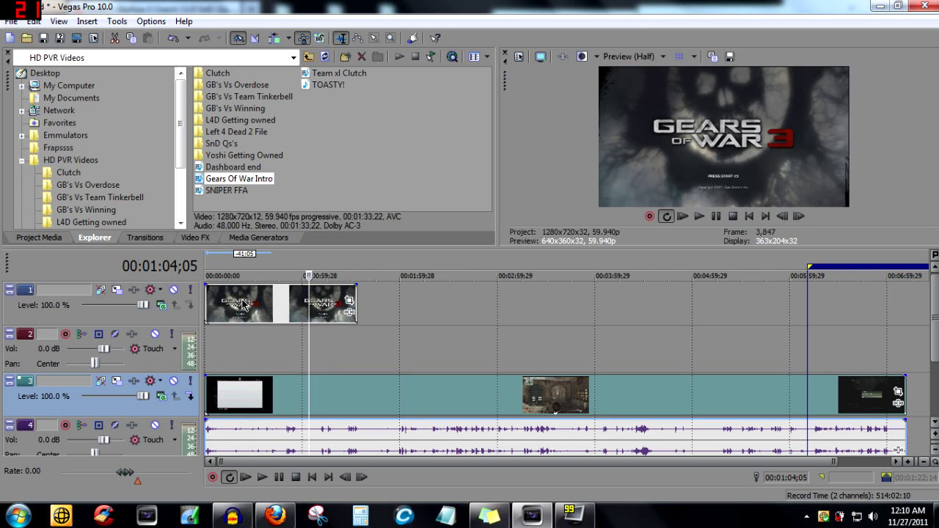
Name the Gears Of War Intro track "mini clip" and delete the empty audio track beneath it.
double_click(75, 293)
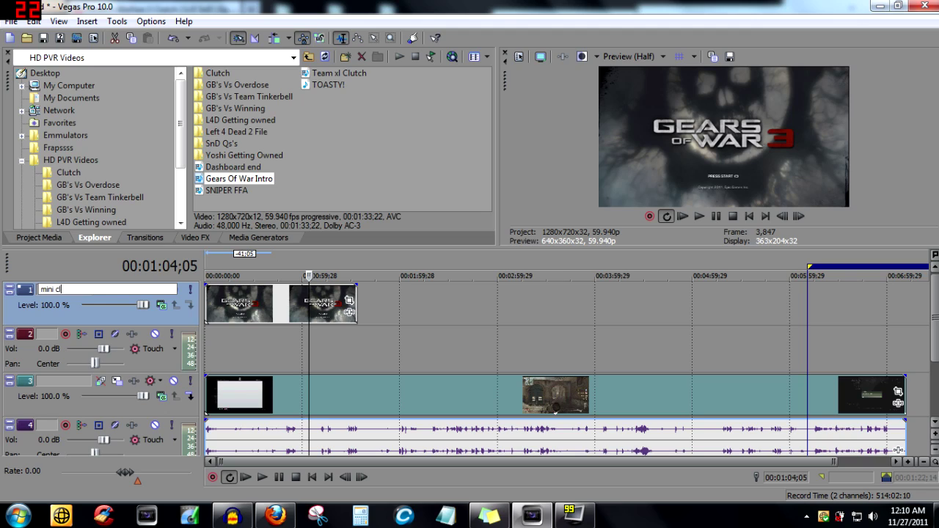
key(Return)
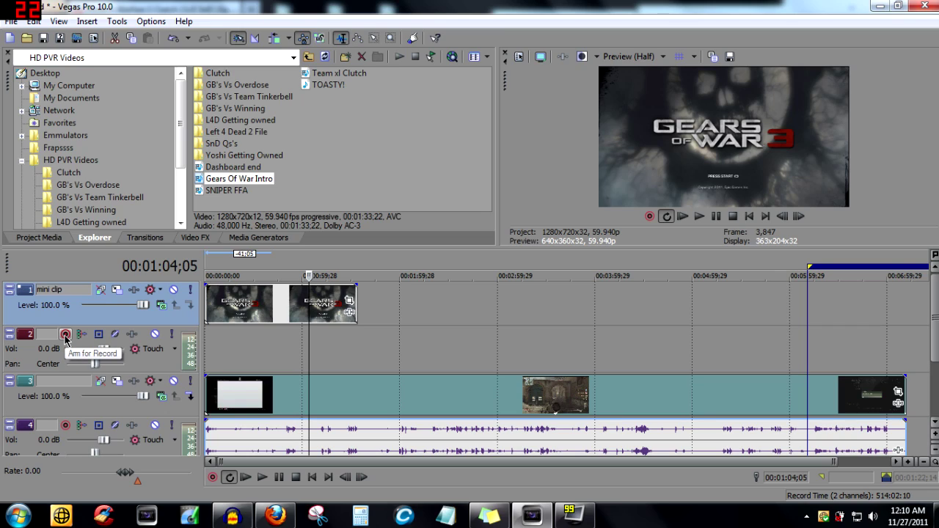
click(150, 365)
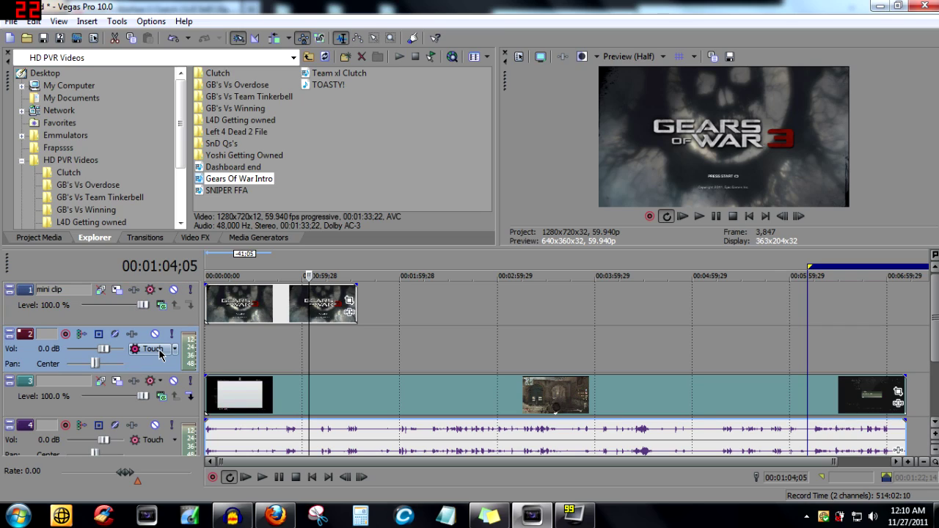
key(Delete)
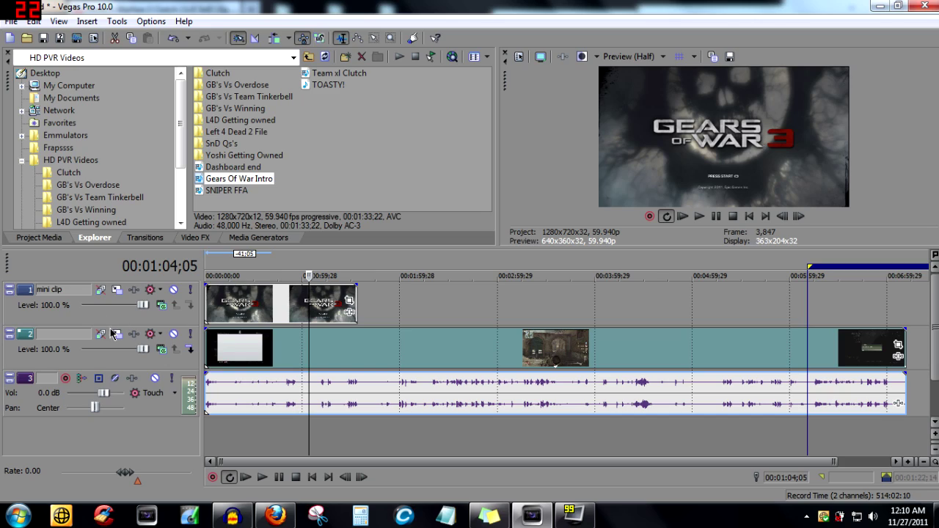
Name the SNIPER FFA video track "main video".
click(64, 339)
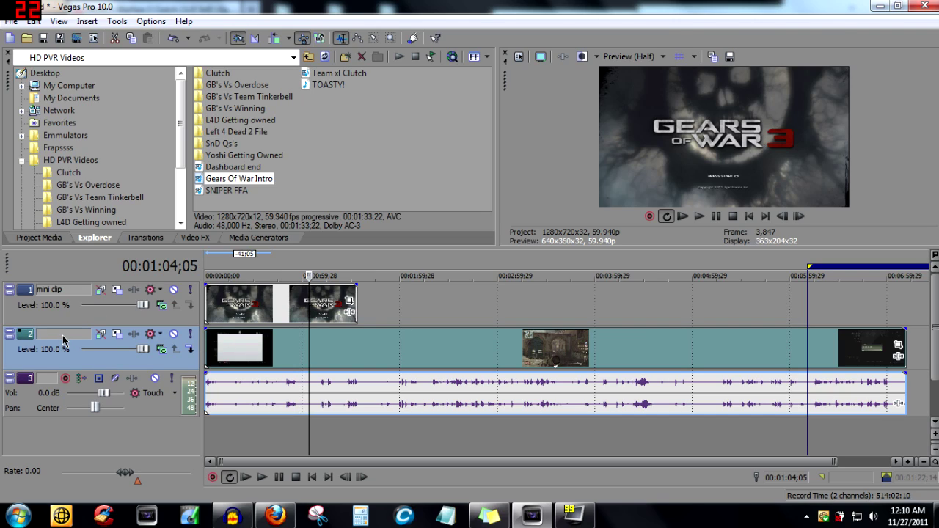
double_click(63, 339)
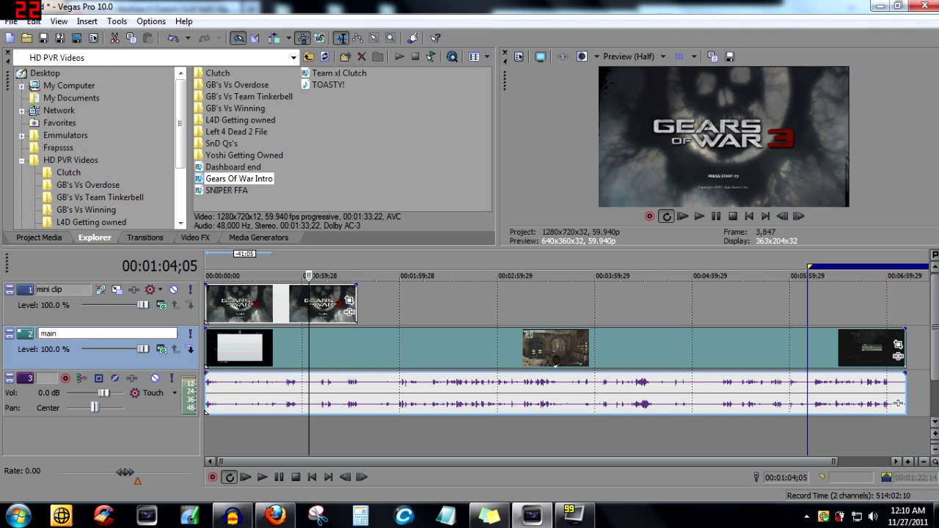
text(main video)
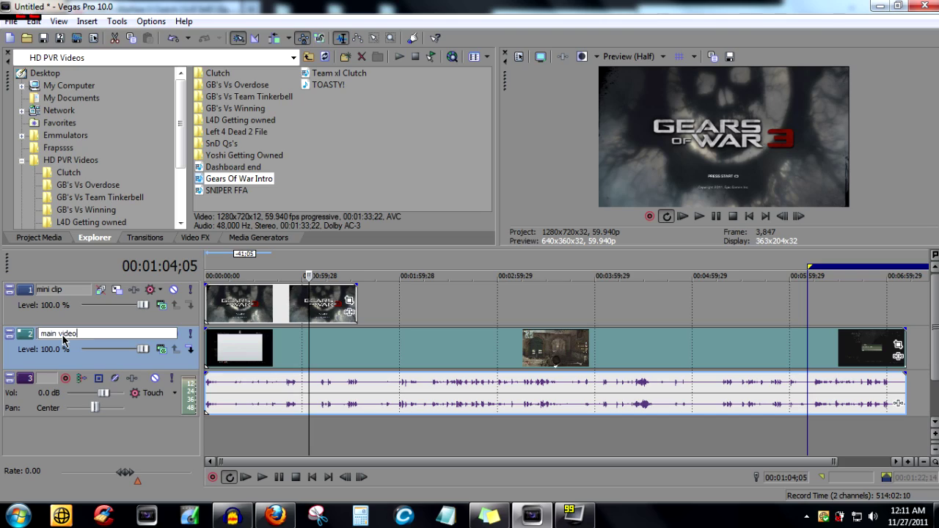
Confirm the "main video" track name, and open Event Pan/Crop for the Gears Of War Intro clip as a floating window.
key(Return)
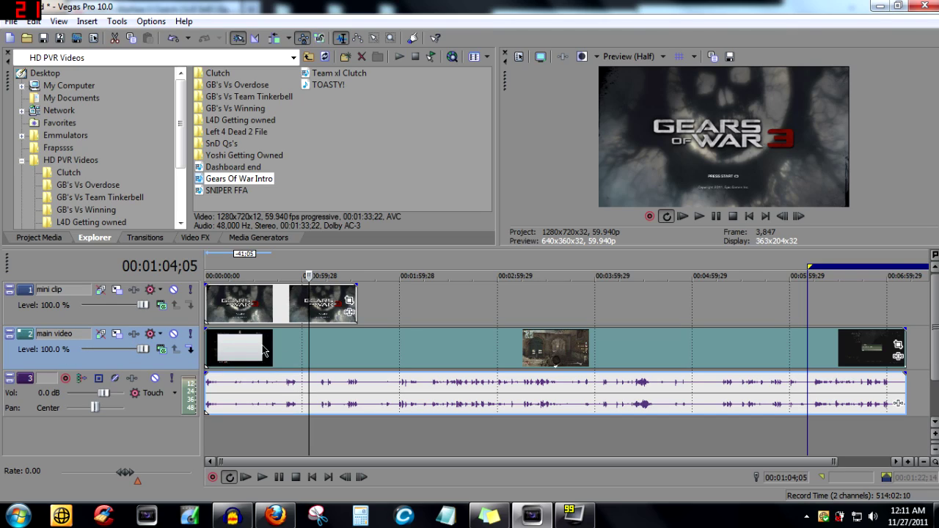
click(349, 306)
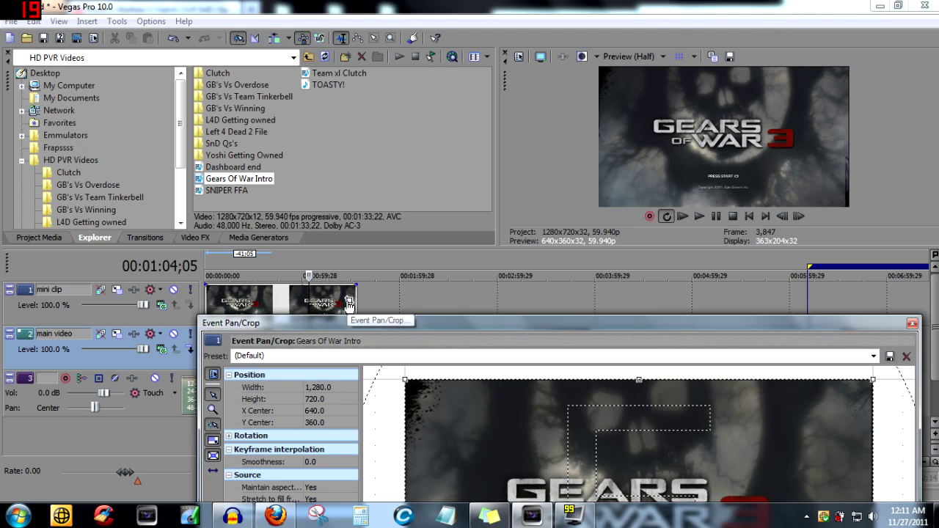
drag(360, 381, 262, 69)
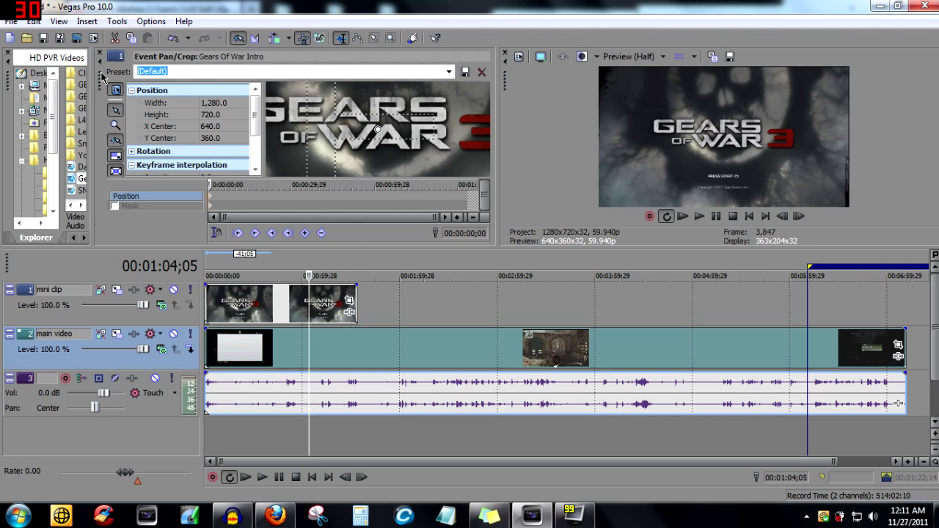
drag(101, 79, 152, 79)
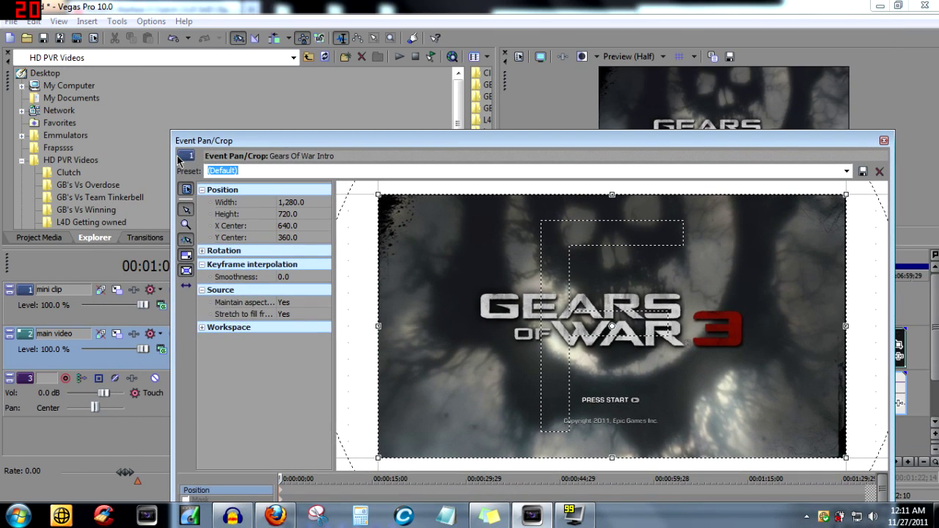
drag(466, 107, 175, 110)
drag(272, 148, 319, 227)
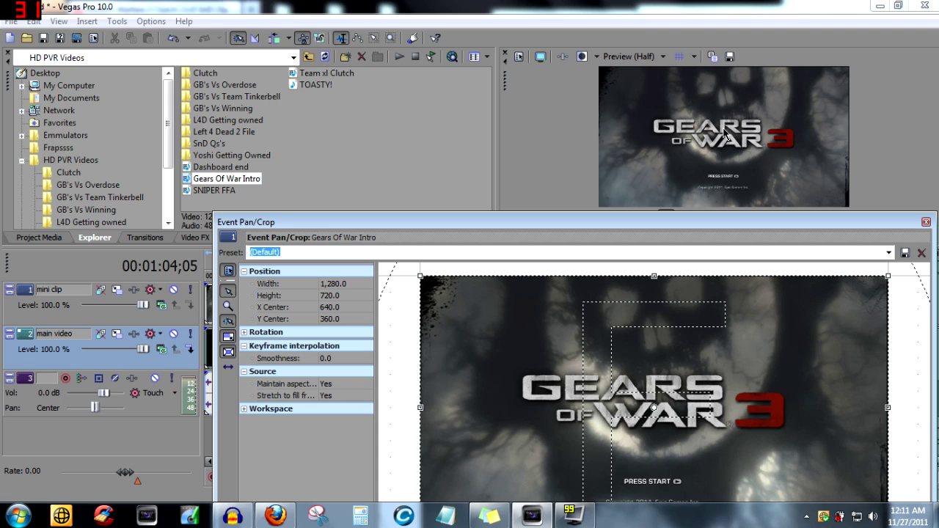
Shrink the Gears Of War Intro picture over the main video by enlarging its crop area to 3,840 by 2,160.
drag(688, 223, 503, 106)
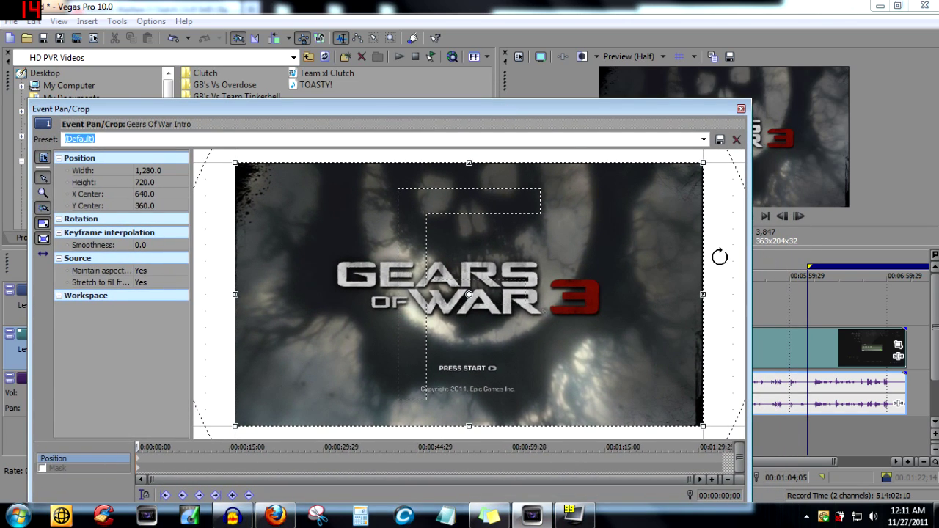
scroll(717, 256, down, 6)
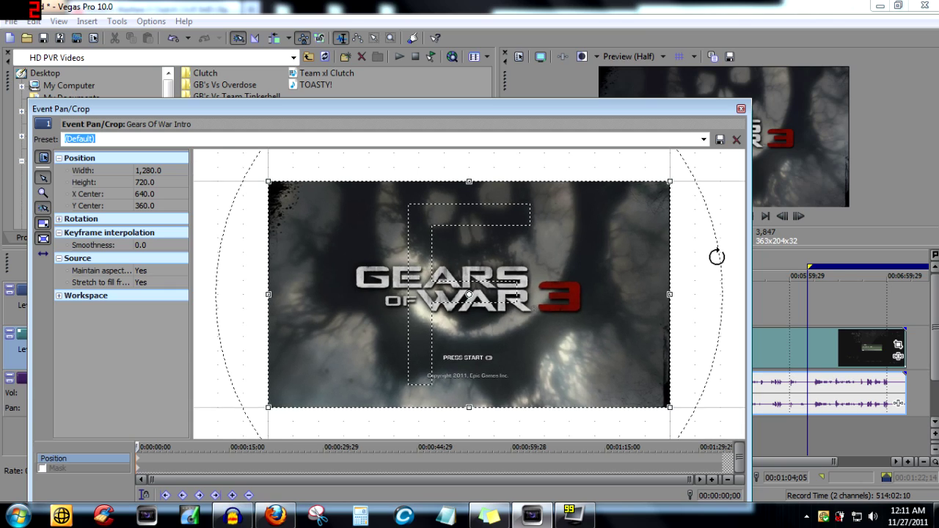
scroll(716, 256, down, 3)
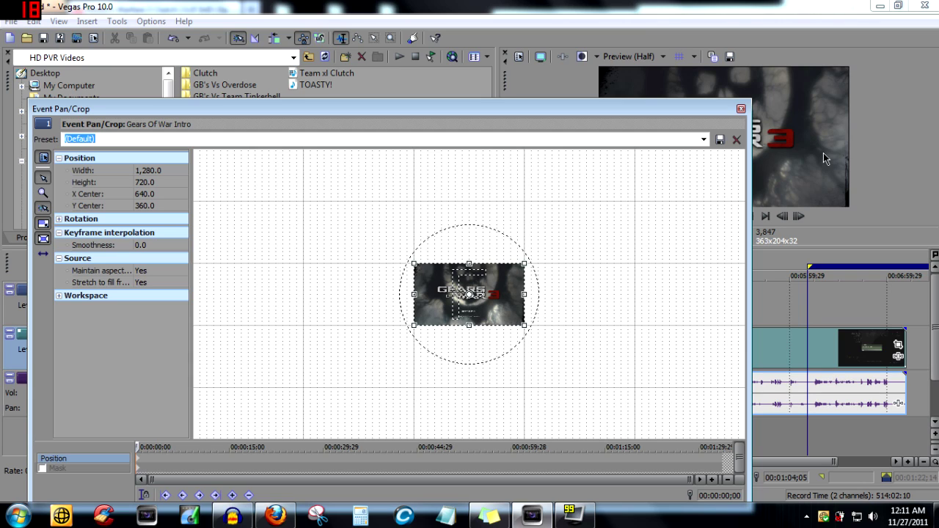
drag(601, 111, 622, 236)
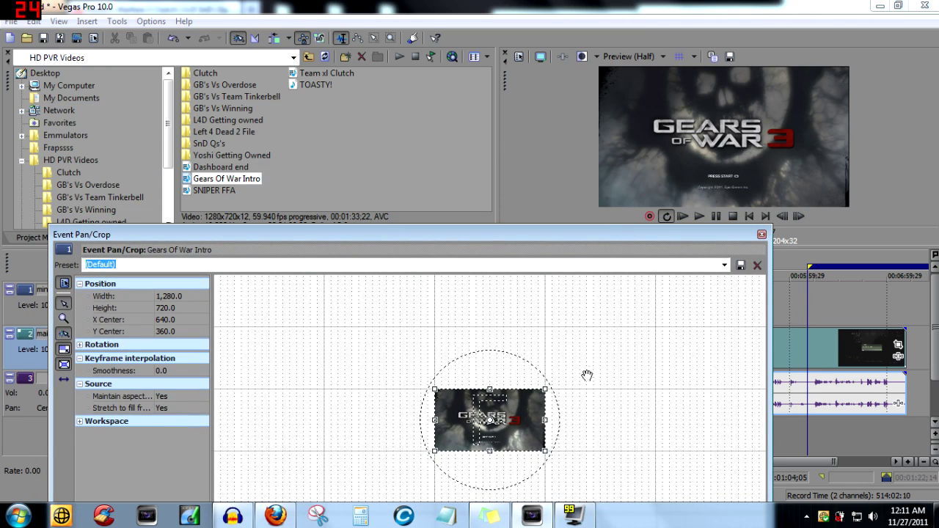
drag(547, 389, 700, 264)
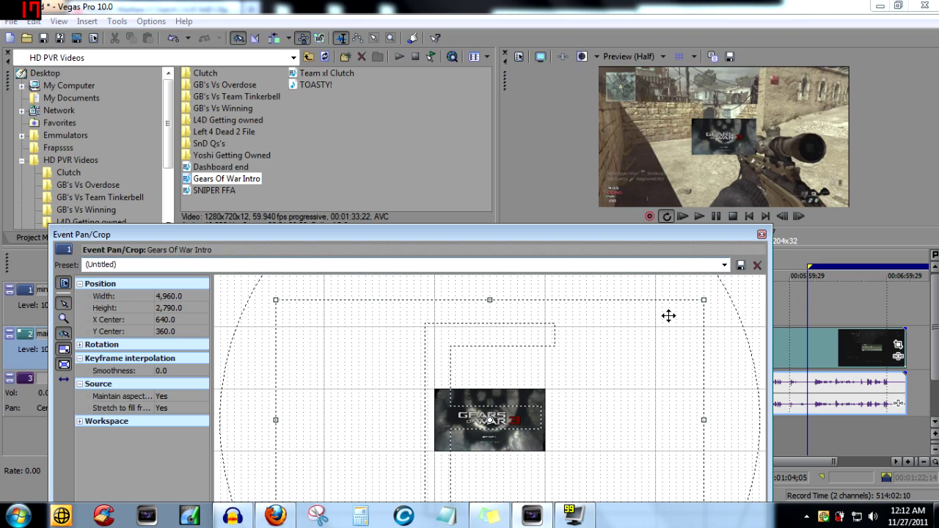
drag(700, 300, 660, 326)
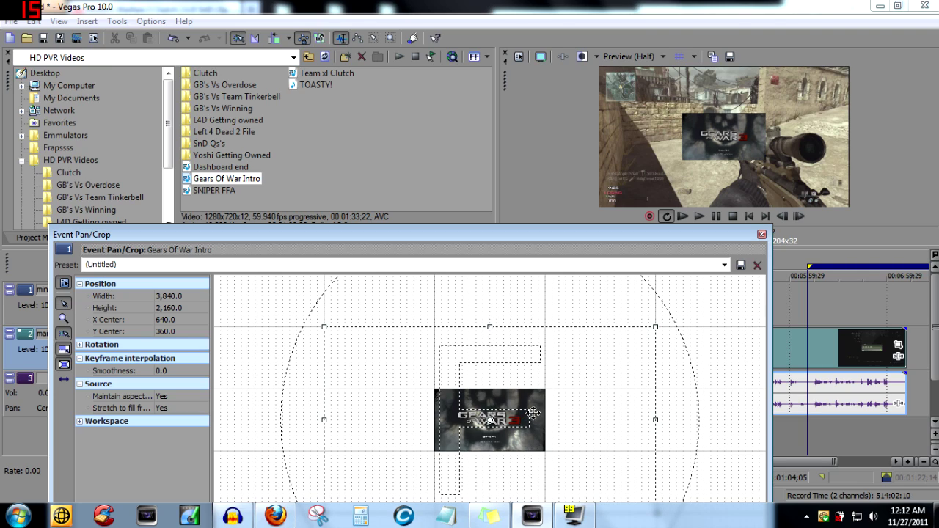
Shift the crop area so the small clip sits flush against the video's left edge, with X Center at 1,920.
drag(576, 401, 628, 349)
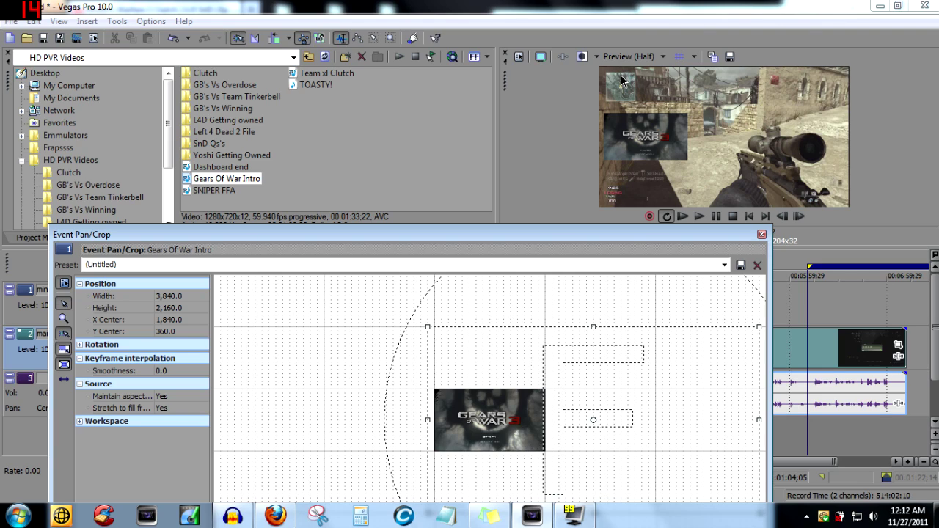
drag(599, 356, 600, 387)
drag(574, 391, 583, 390)
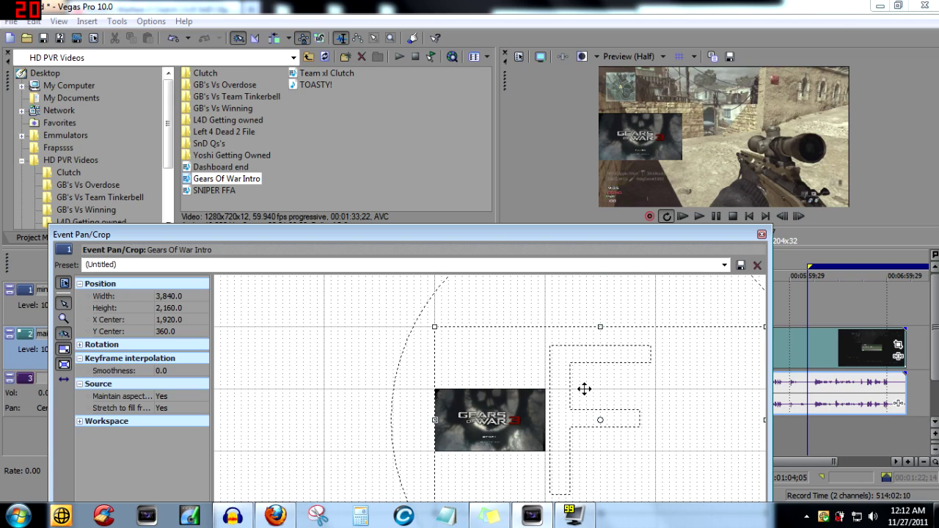
drag(580, 392, 580, 395)
Raise the small clip along the video's left edge by trying Y Center values of 500, 700 and 1,000.
click(167, 332)
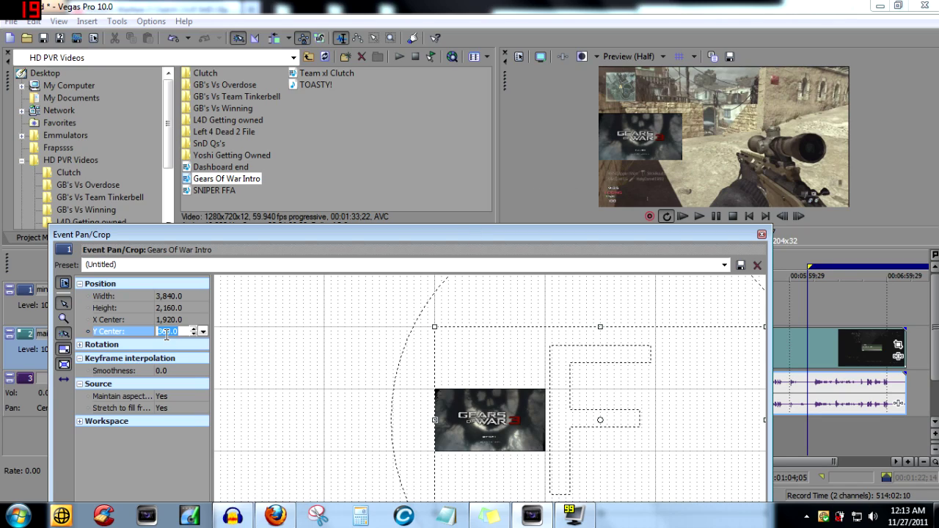
text(500)
key(Return)
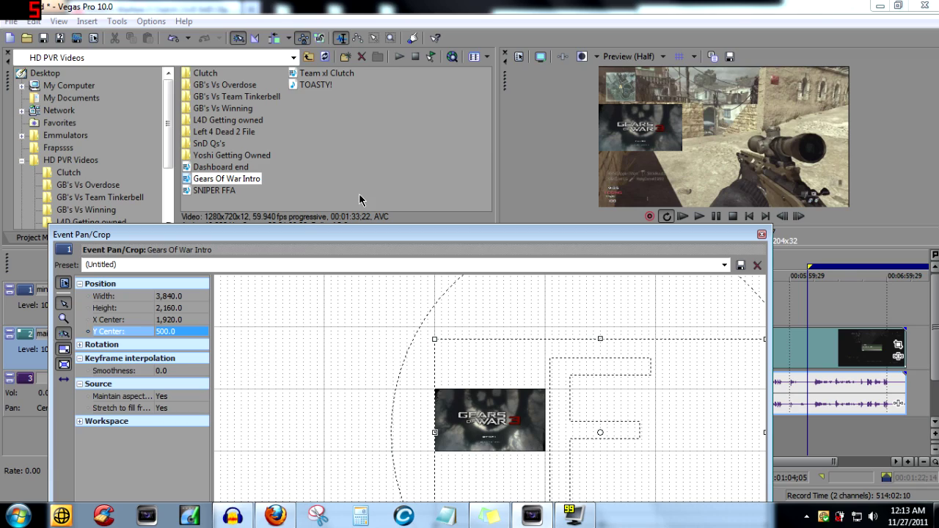
click(164, 331)
text(700)
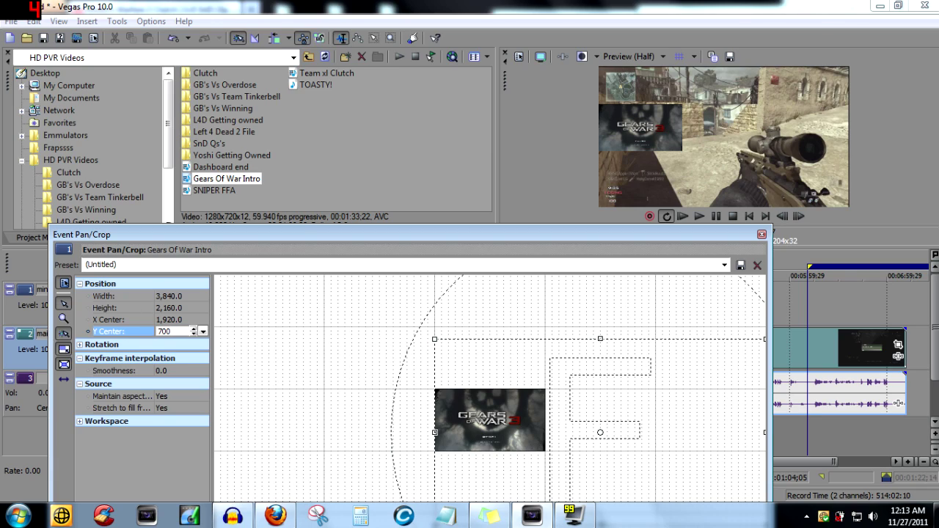
key(Return)
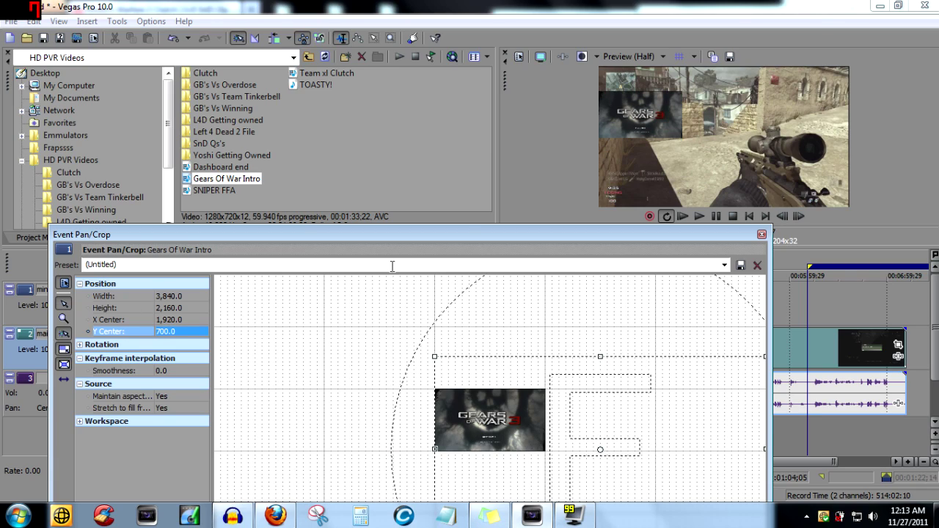
click(163, 332)
text(1,00)
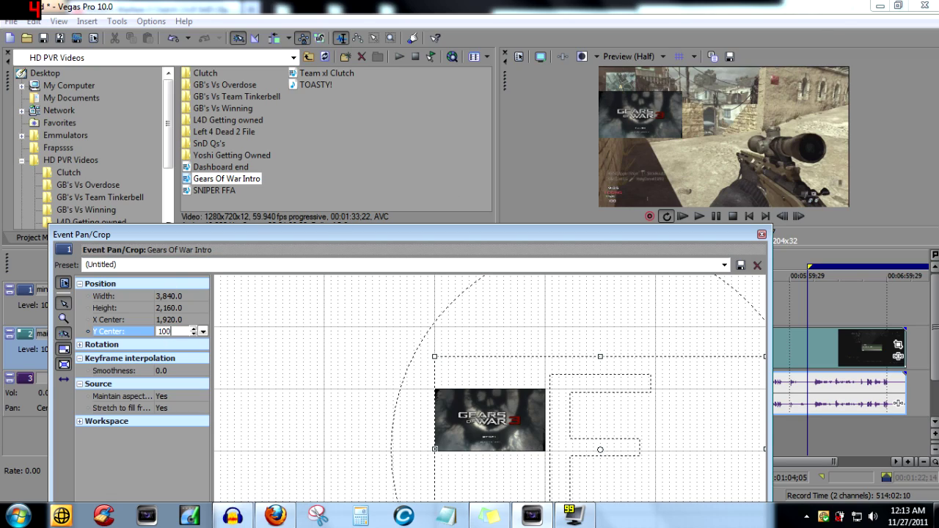
text(0)
key(Return)
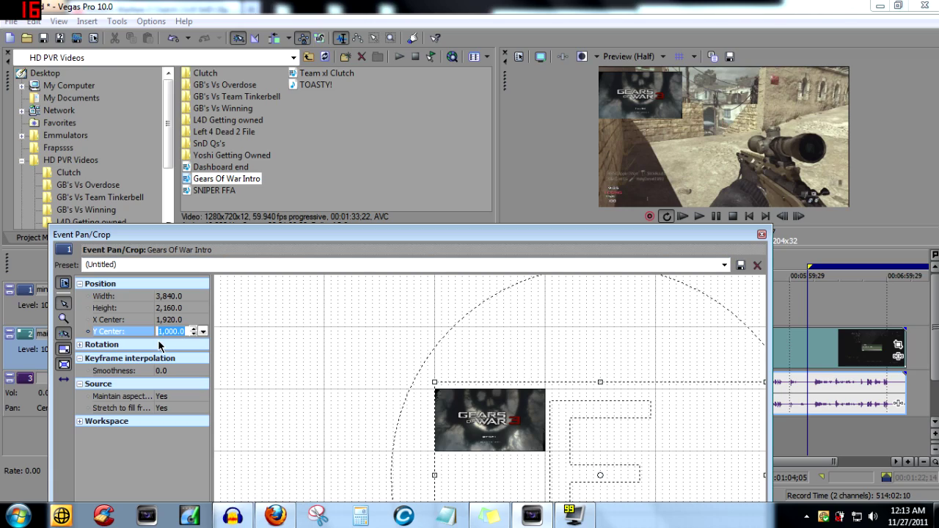
Try Y Center values of 1,200, 1,100 and 1,050 to align the small clip with the video's upper edge.
text(1200)
key(Return)
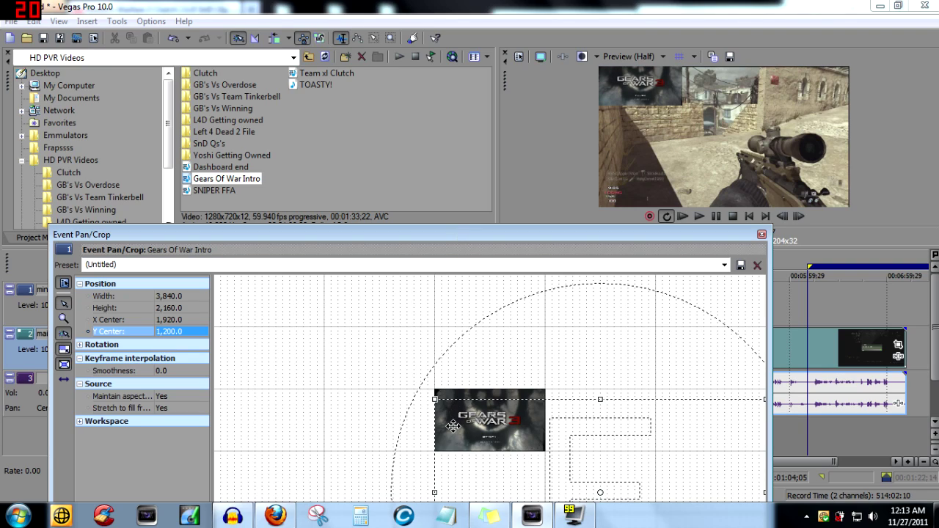
text(1,1)
text(00)
key(Return)
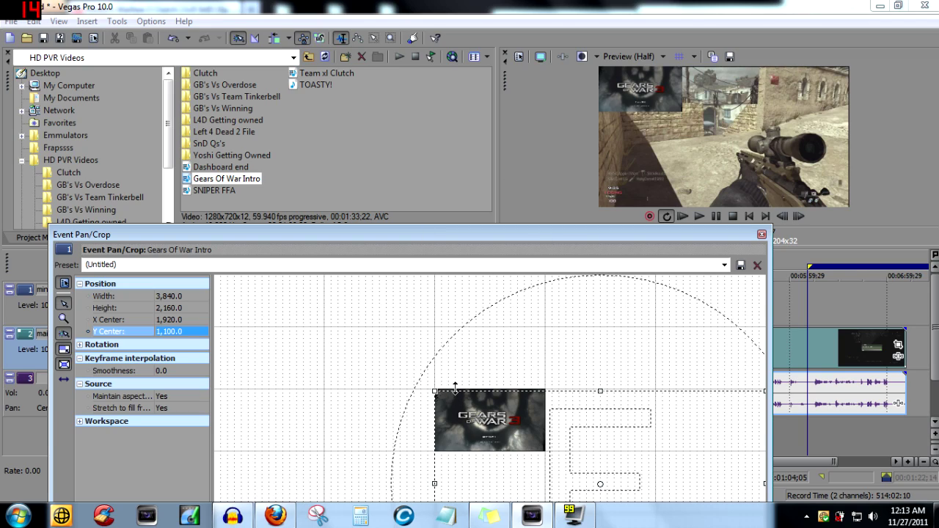
click(172, 335)
text(1050)
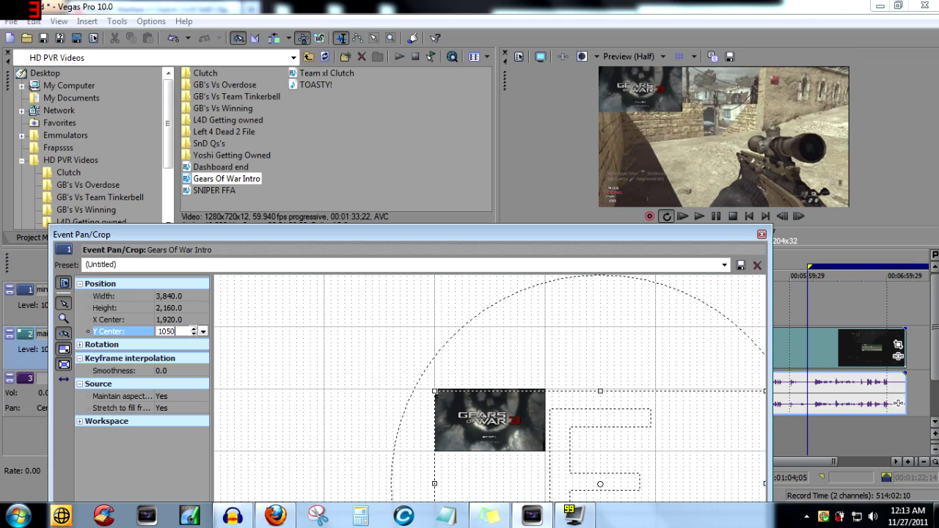
key(Return)
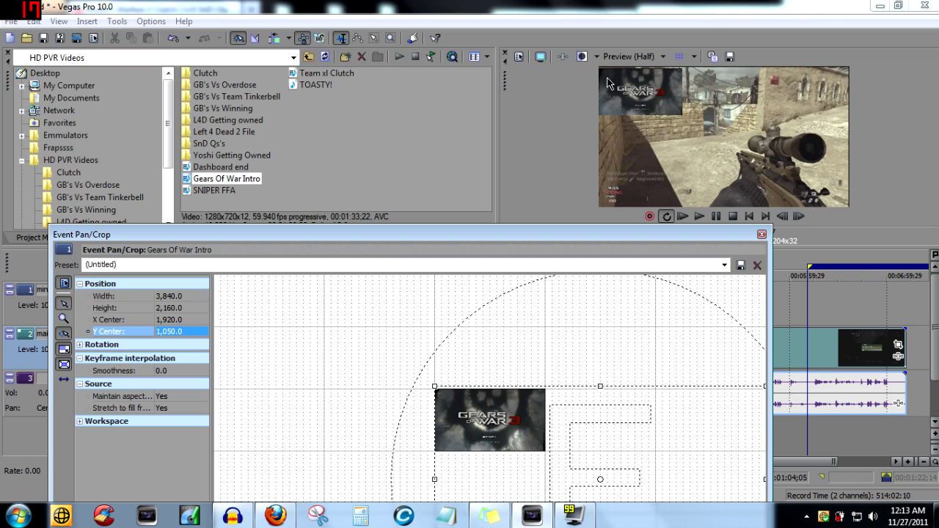
Set the Y Center to 1,075 to fit the small clip into the video's upper-left corner.
click(171, 332)
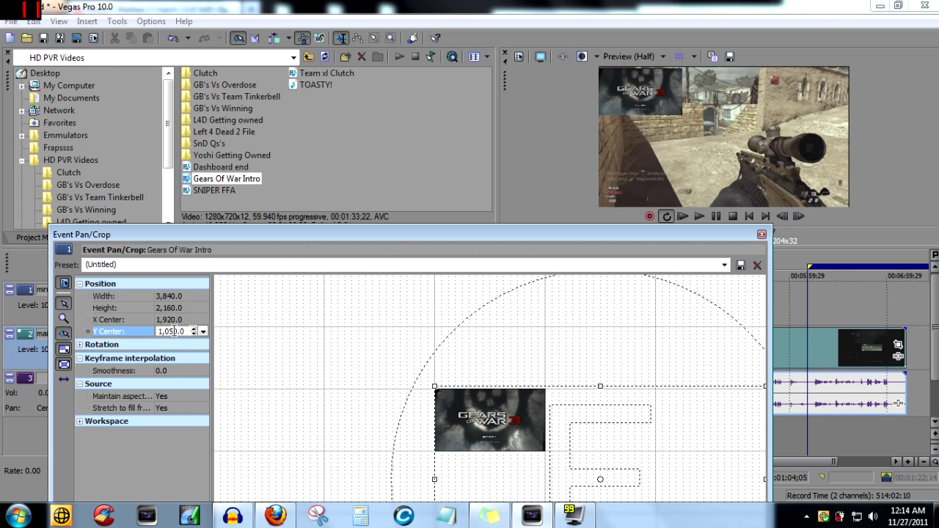
double_click(174, 331)
text(1075)
key(Return)
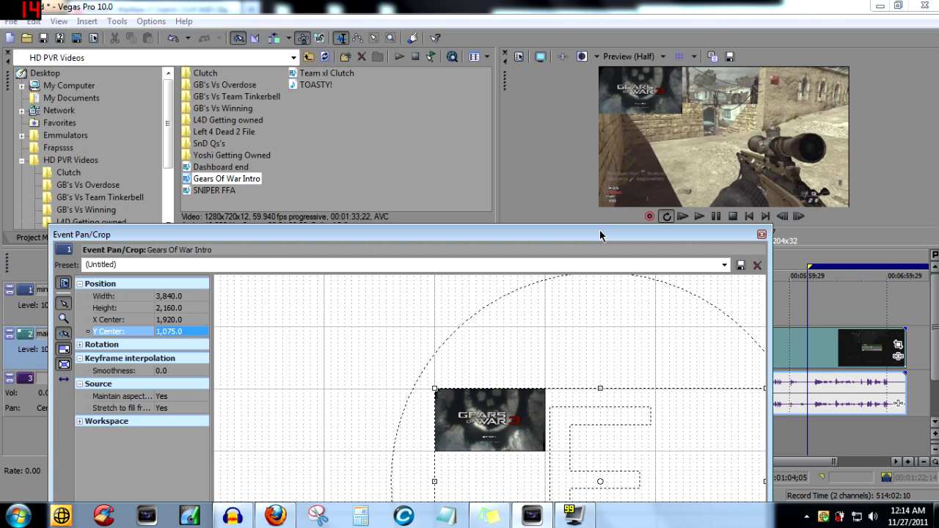
click(622, 433)
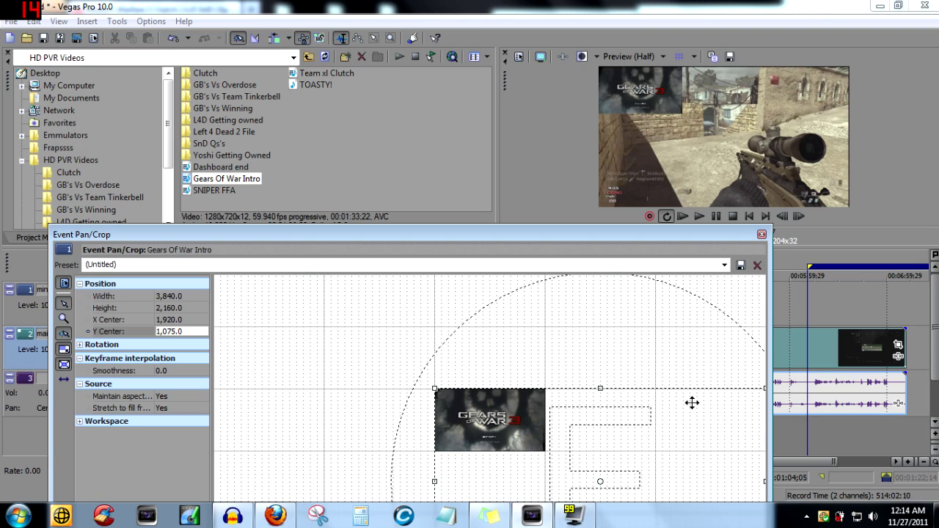
Move the small clip across to the video's right edge, with X Center at -640, and keep the preview uncovered.
drag(673, 422, 450, 428)
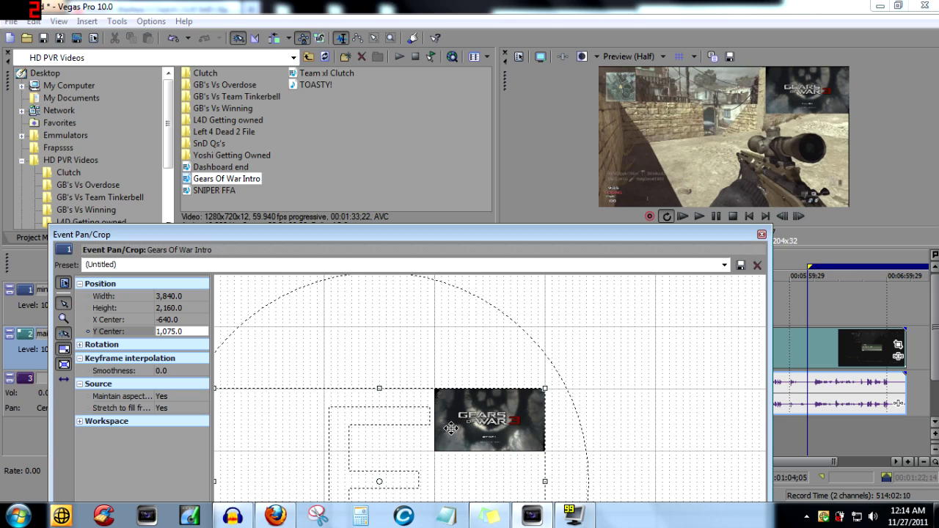
drag(541, 379, 622, 330)
mouse_move(363, 435)
mouse_down()
mouse_move(514, 433)
mouse_move(379, 428)
mouse_move(682, 436)
mouse_move(365, 445)
mouse_up()
drag(502, 233, 509, 128)
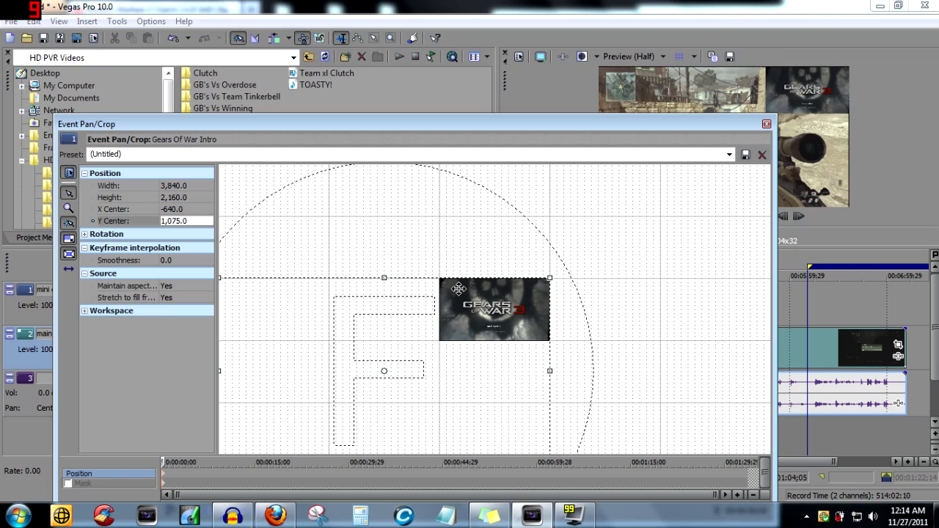
click(184, 219)
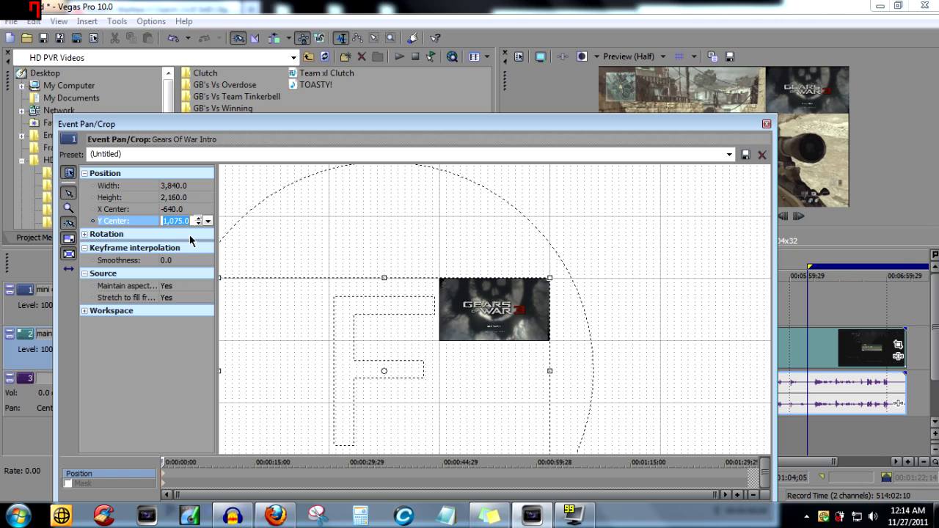
drag(518, 129, 482, 258)
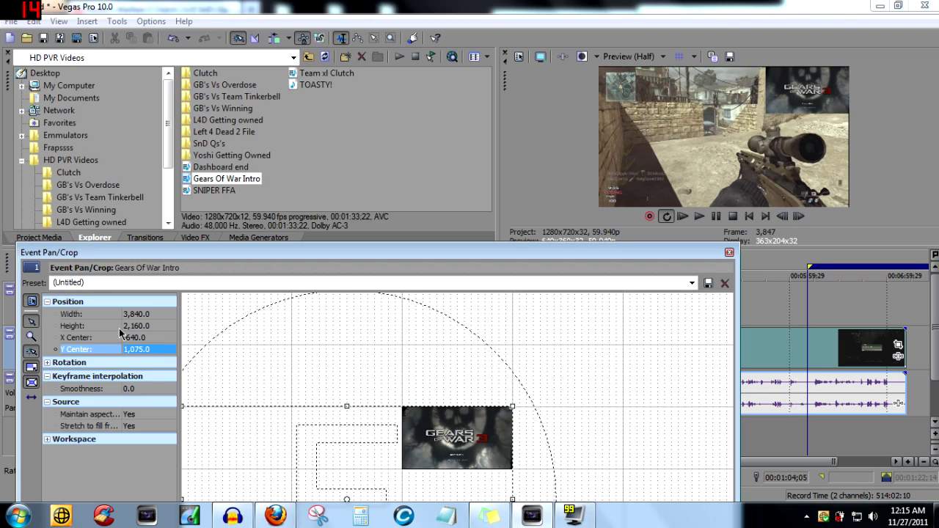
Try Y Center values of 800 and 500 to lower the small clip along the video's right edge.
click(151, 350)
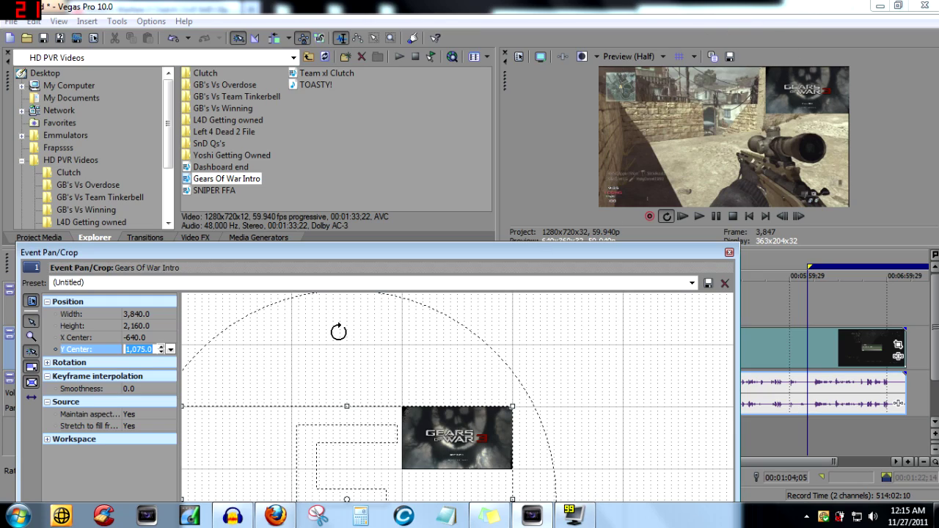
text(800)
key(Return)
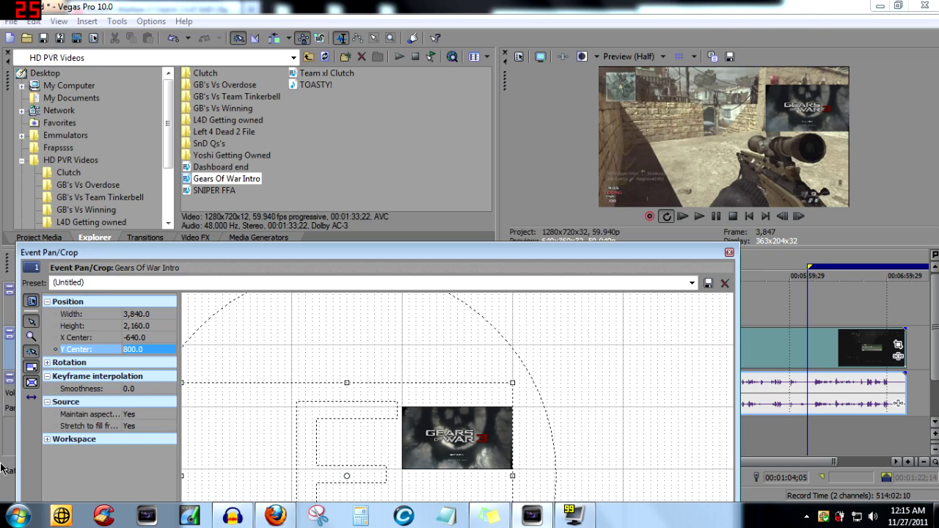
click(140, 350)
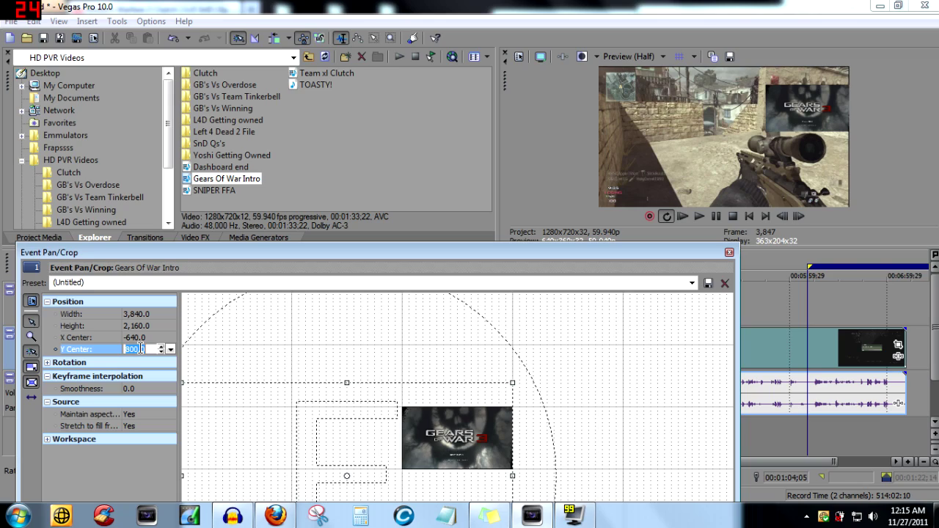
text(500)
key(Return)
Set the small clip's Y Center to 0 to lower it further along the video's right edge.
click(140, 349)
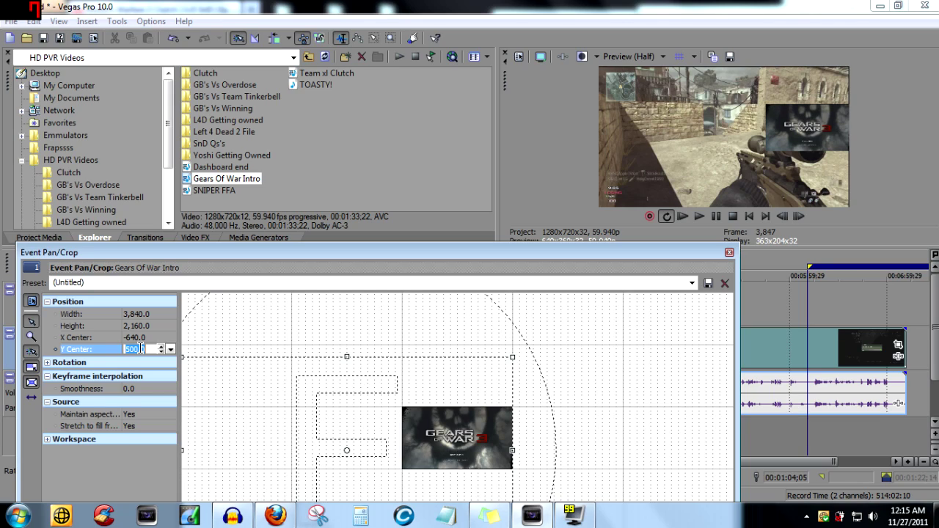
text(0)
key(Return)
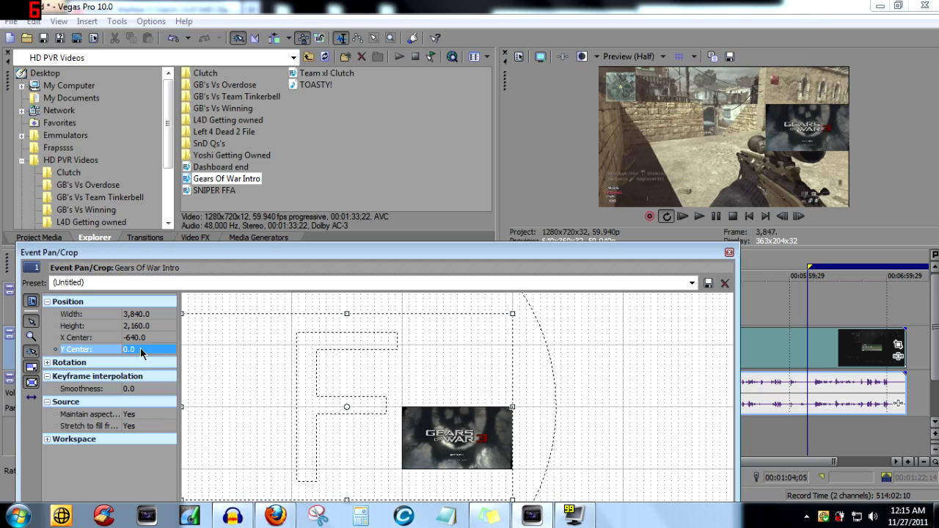
Try Y Center values of -100 and -400 to bring the small clip down toward the video's lower-right corner.
click(140, 348)
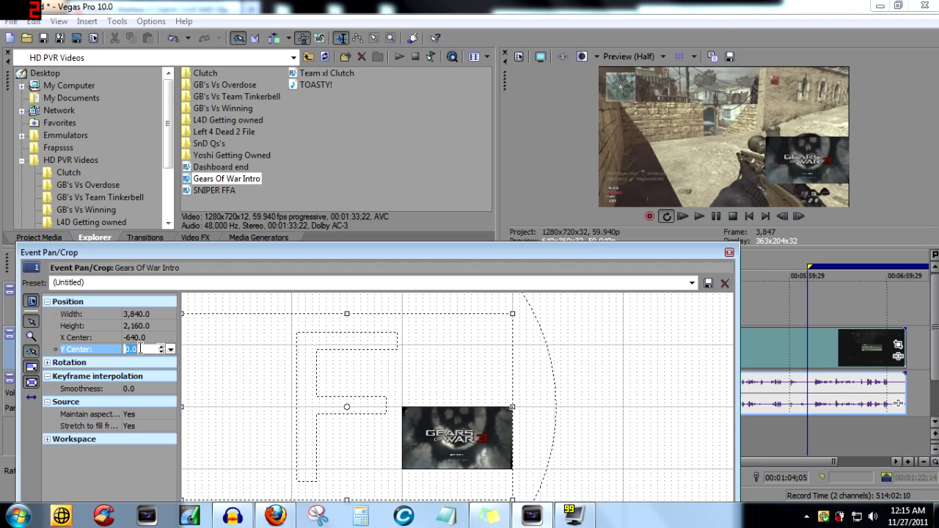
text(-100)
key(Return)
click(140, 348)
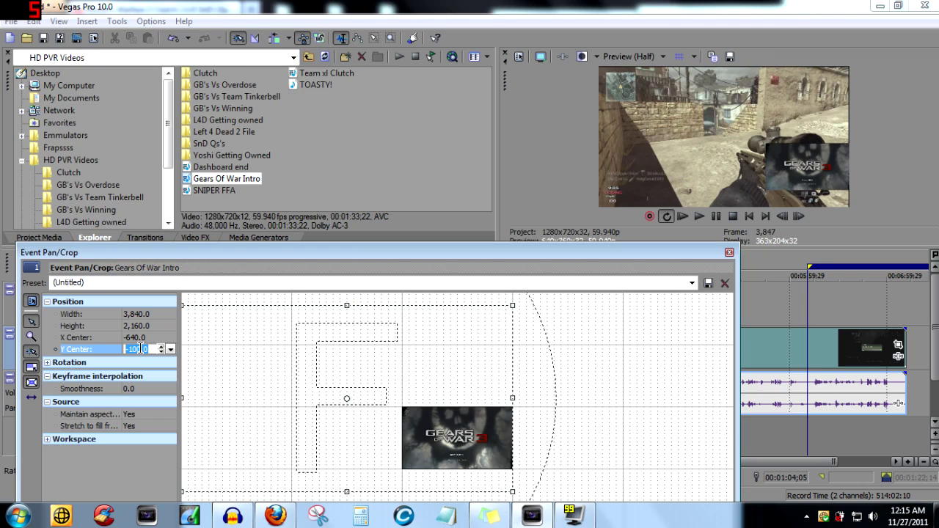
text(-400)
key(Return)
Try Y Center values of -300 and -350 to line the small clip up with the video's bottom edge.
click(140, 347)
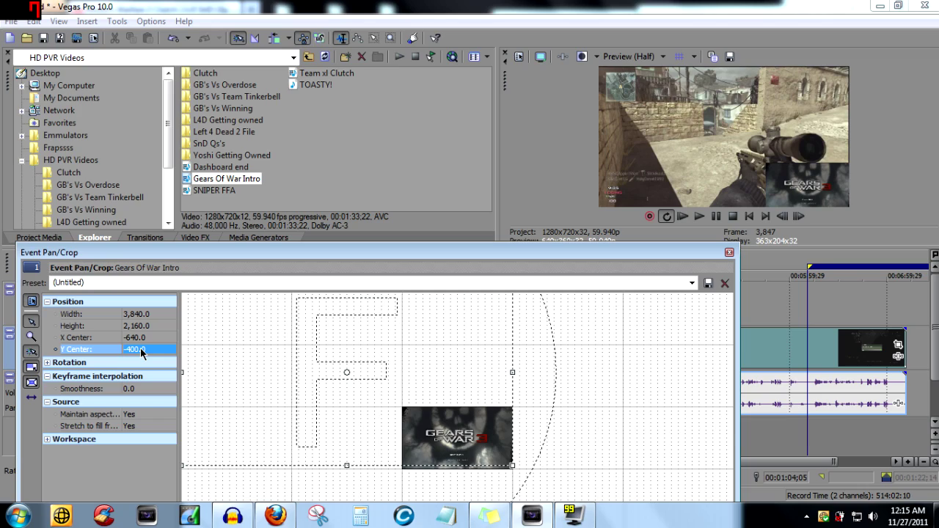
click(440, 468)
click(150, 350)
text(-300)
key(Return)
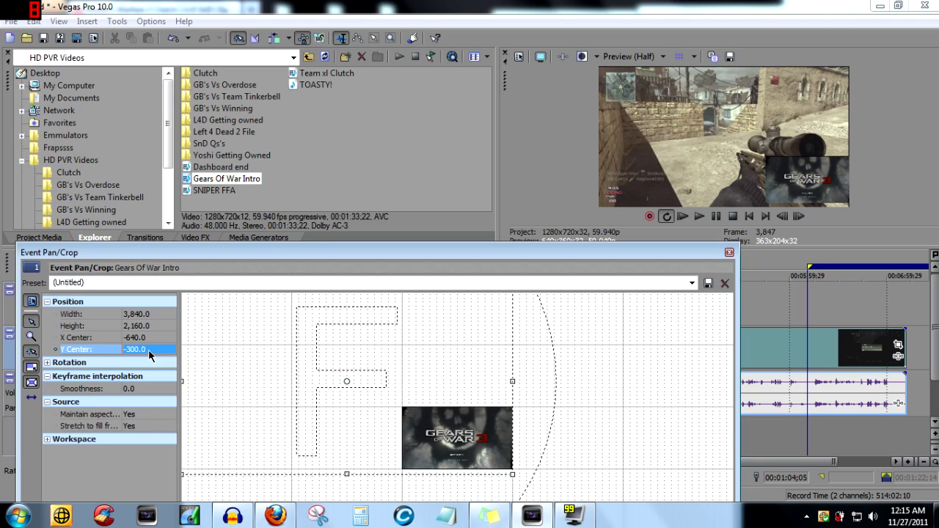
click(148, 349)
text(-350)
key(Return)
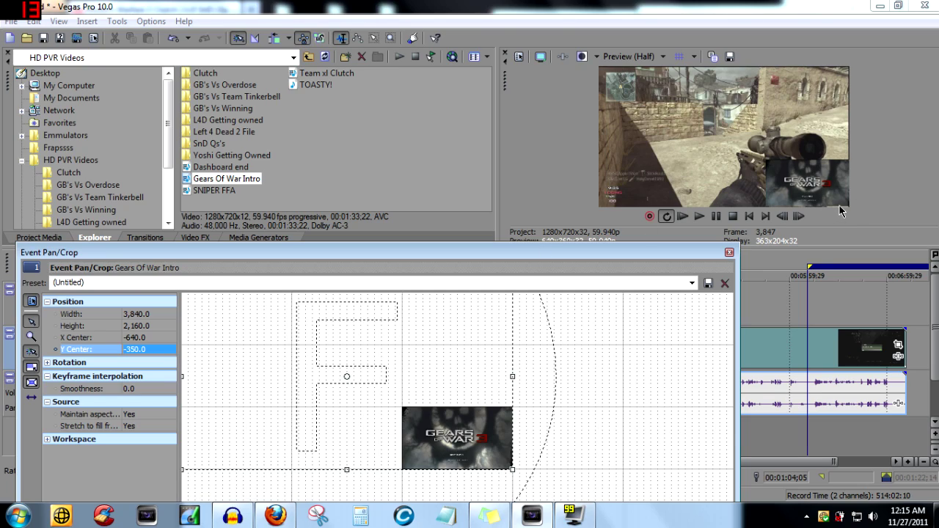
Set the small clip's Y Center to -360 to fit it into the video's lower-right corner.
click(130, 352)
click(132, 350)
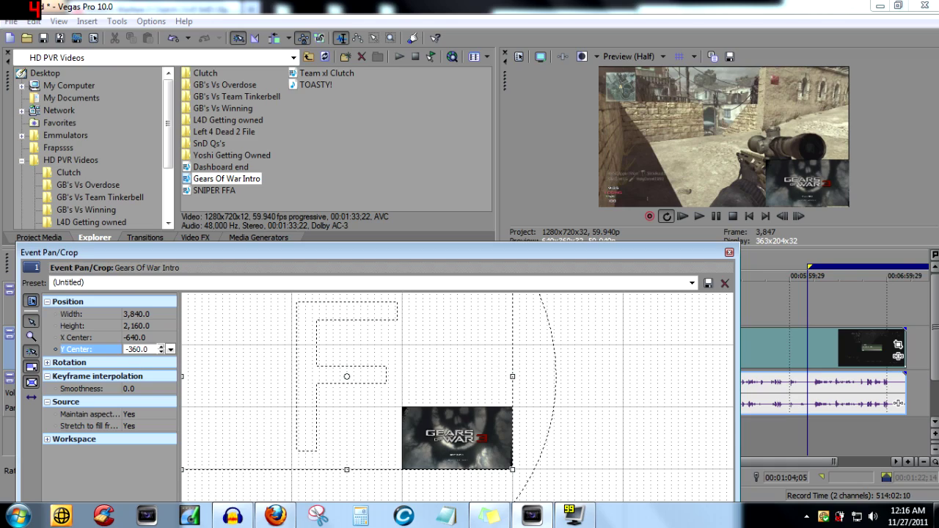
key(Return)
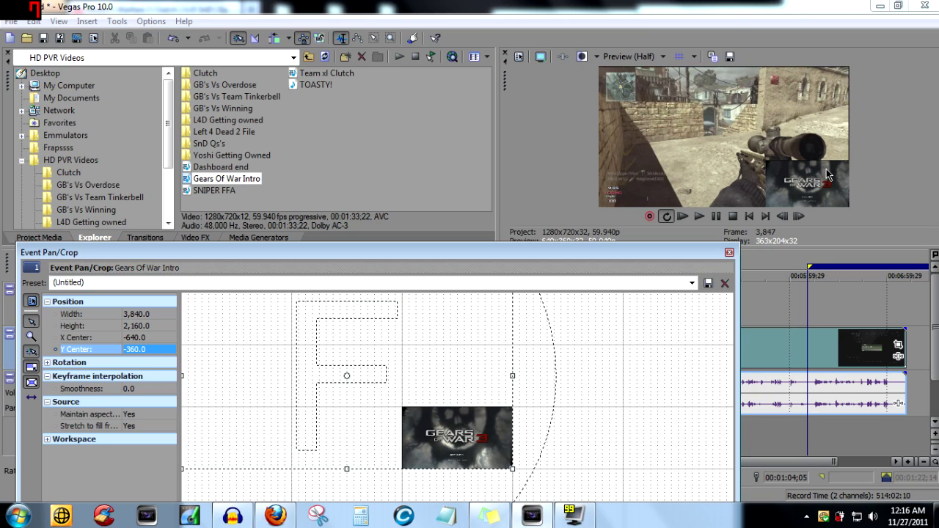
Move the small clip across to the video's lower-left corner and back to the lower-right corner.
drag(380, 386, 594, 366)
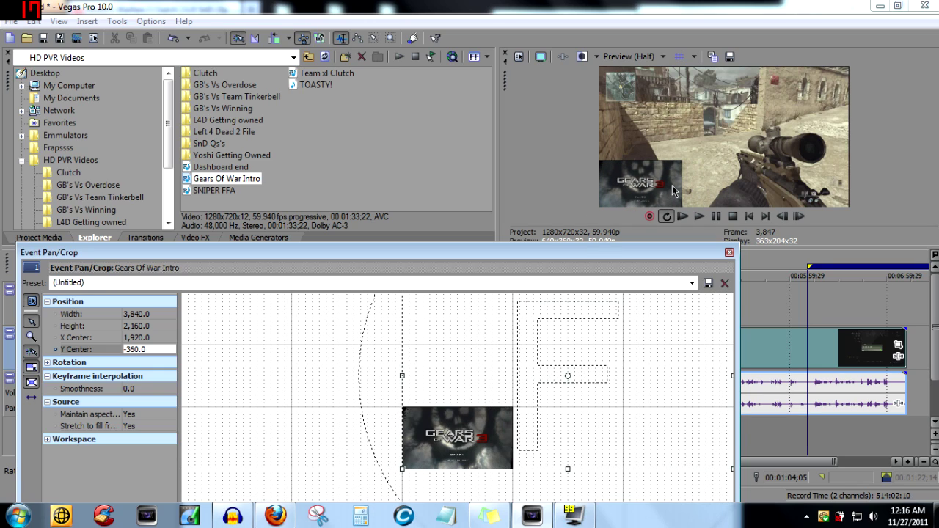
mouse_move(560, 397)
mouse_down()
mouse_move(340, 413)
mouse_move(560, 393)
mouse_up()
drag(519, 432, 375, 403)
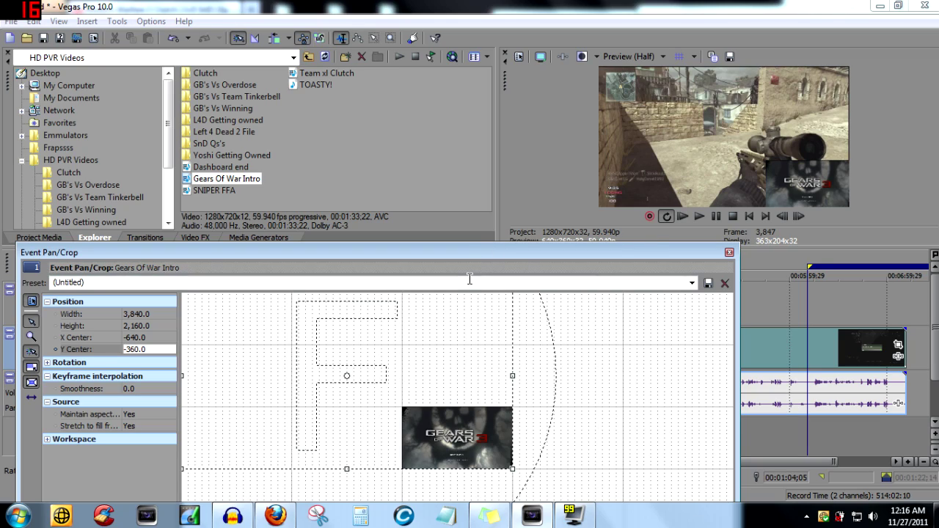
Save the small clip's current pan/crop position as a preset named "bottom left".
click(168, 282)
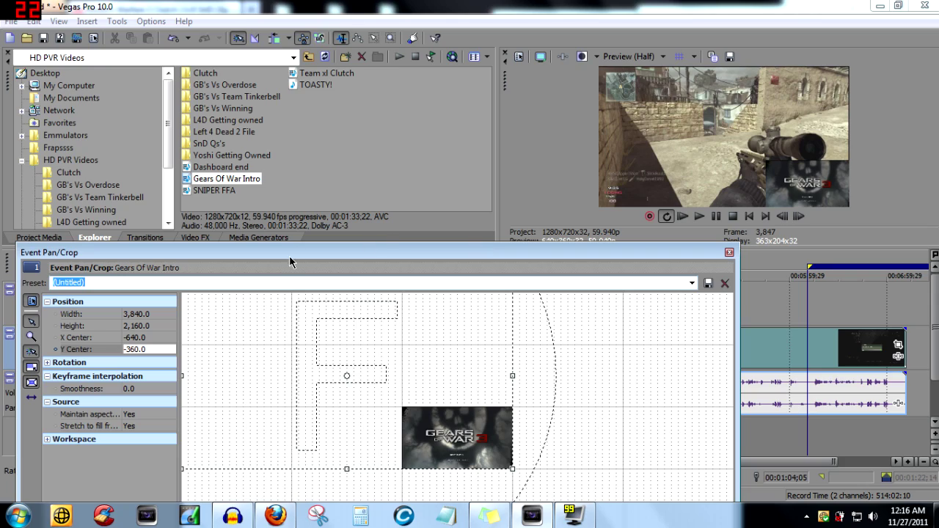
text(bottom left)
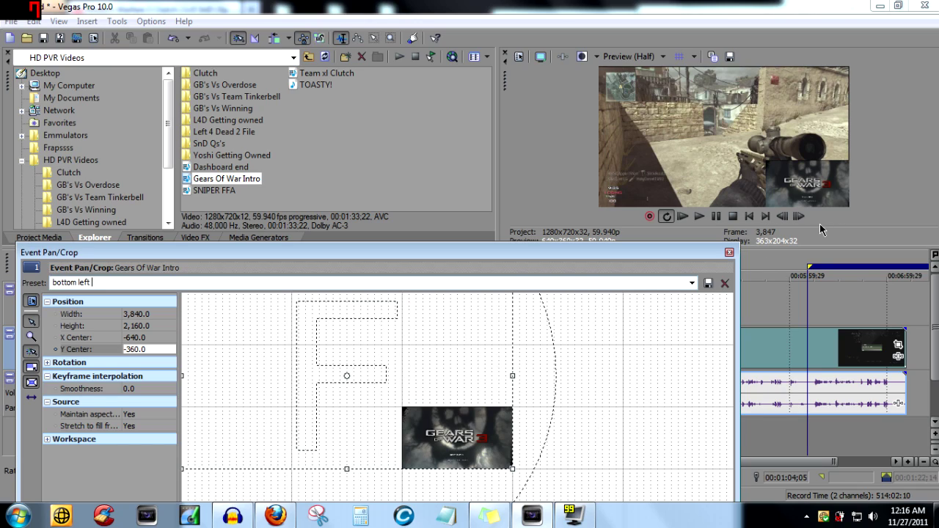
click(706, 284)
Apply the LEFT BIG preset and return to the "bottom left" preset to compare their positions in the preview.
click(691, 282)
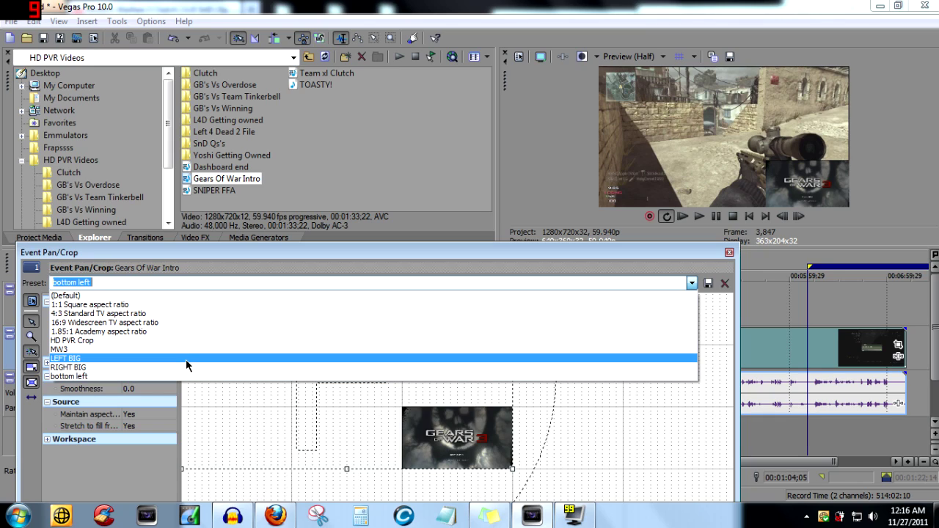
click(67, 358)
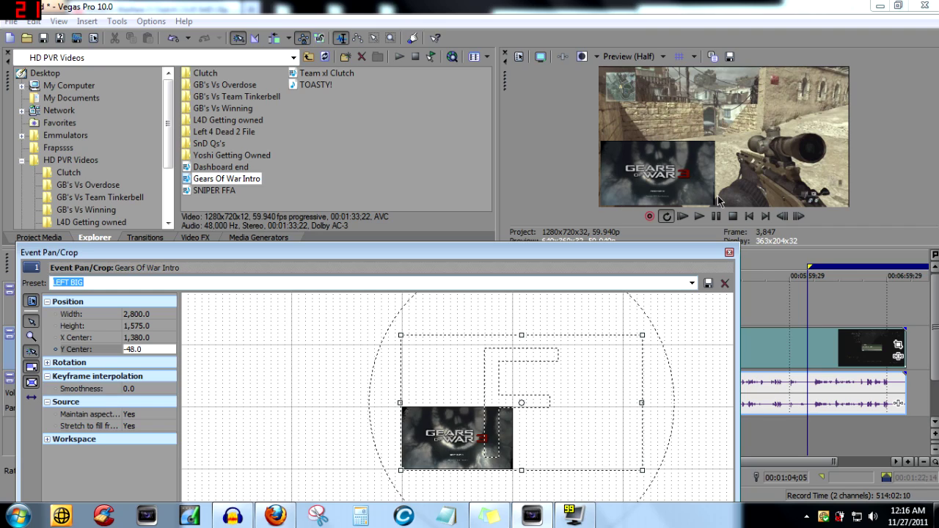
click(691, 283)
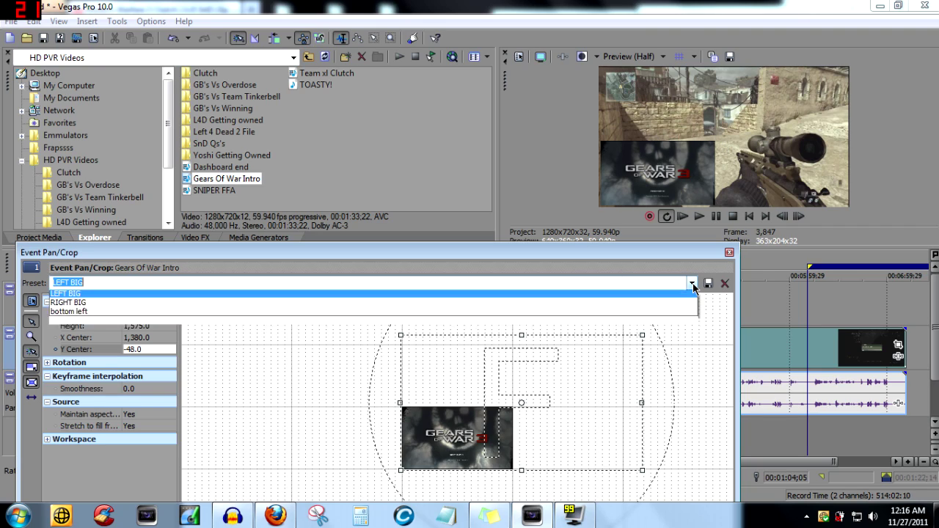
click(614, 377)
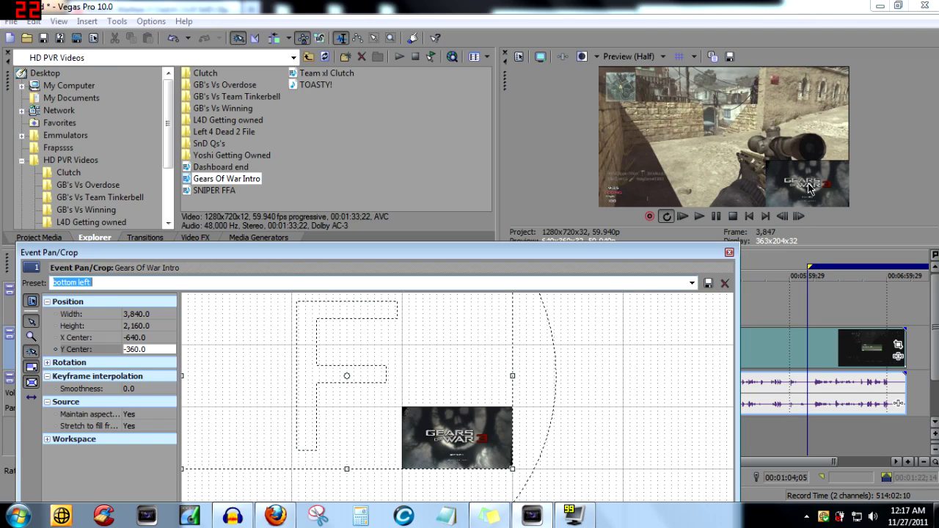
Save the small clip's lower-right position as a preset named "bottom right".
click(114, 281)
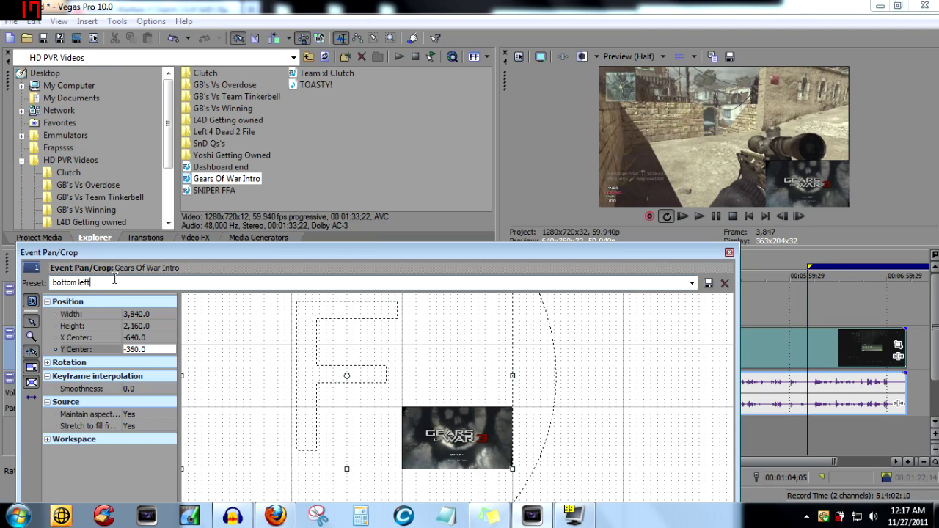
text(right)
click(707, 283)
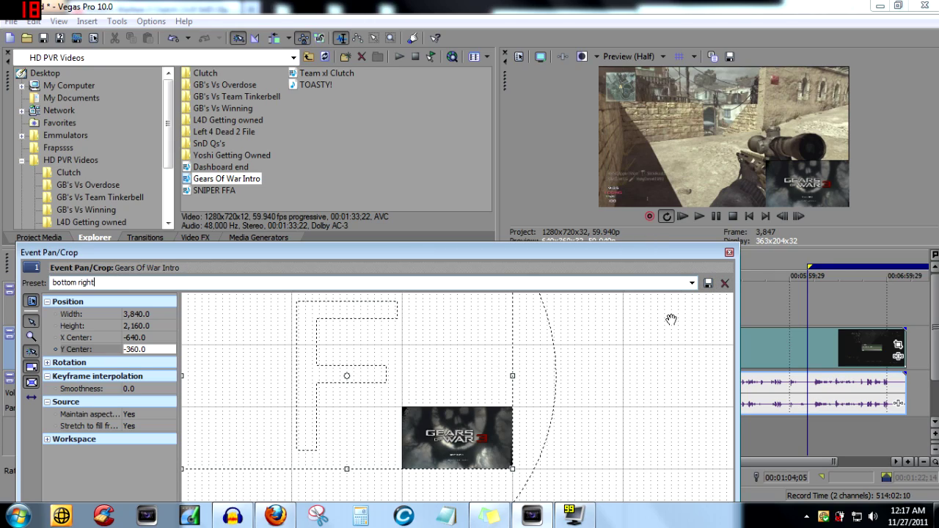
Delete the wrongly named "bottom left" preset and apply the "bottom right" preset.
click(691, 283)
click(352, 375)
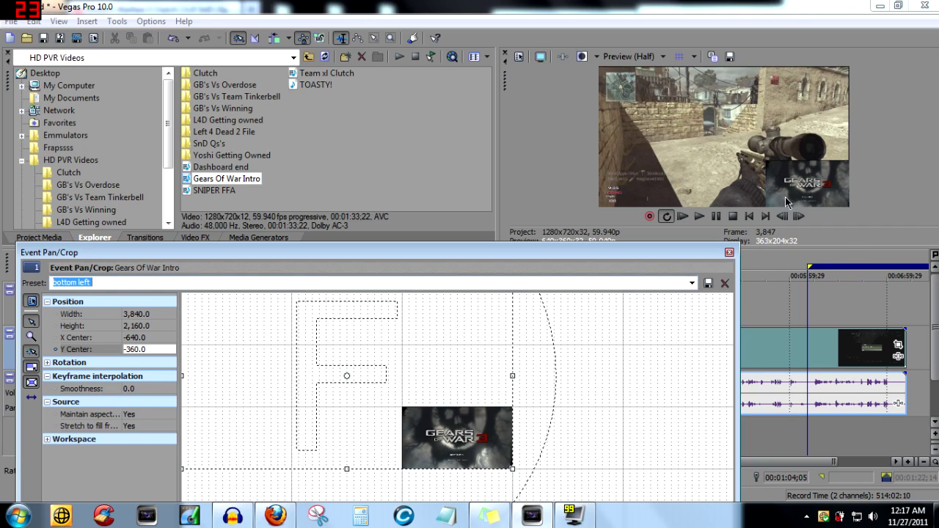
click(725, 283)
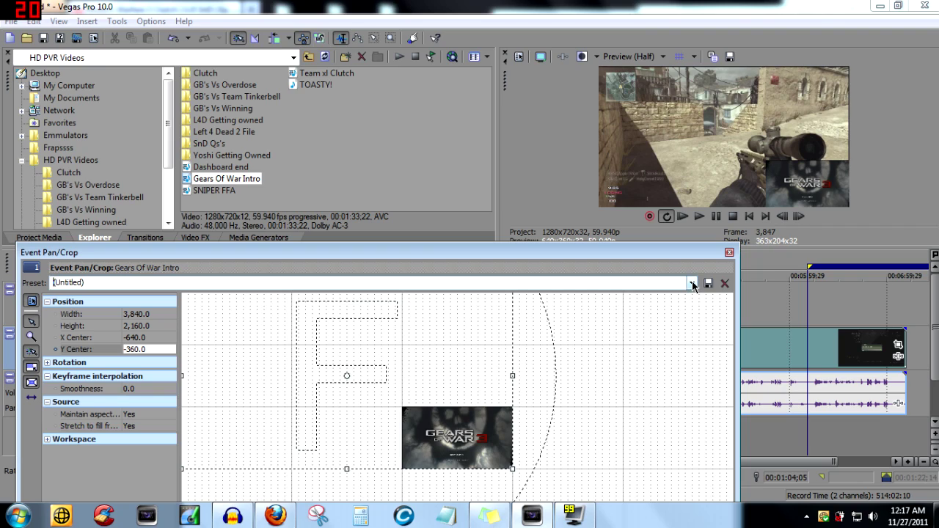
click(691, 283)
click(626, 377)
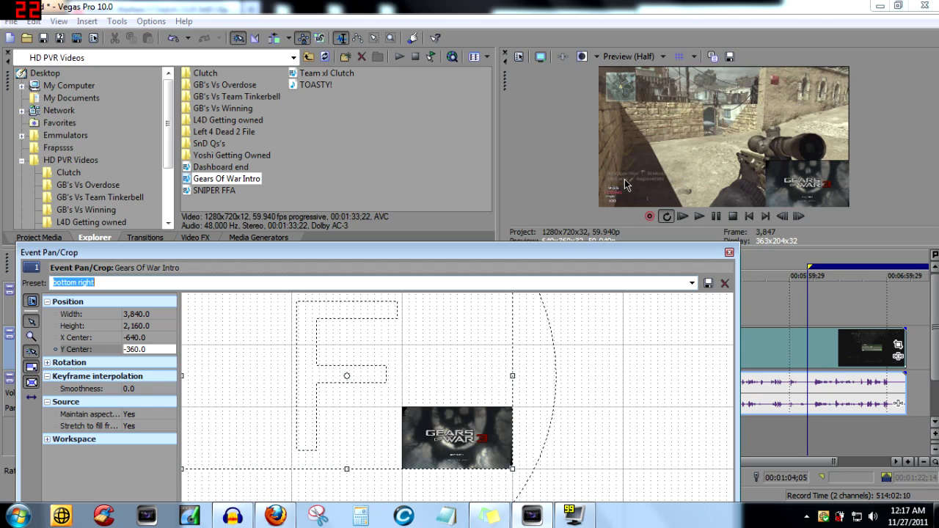
Move the small clip to the video's lower-left corner, with X Center at 1,920, and save it as preset "bottom left".
drag(411, 346, 632, 344)
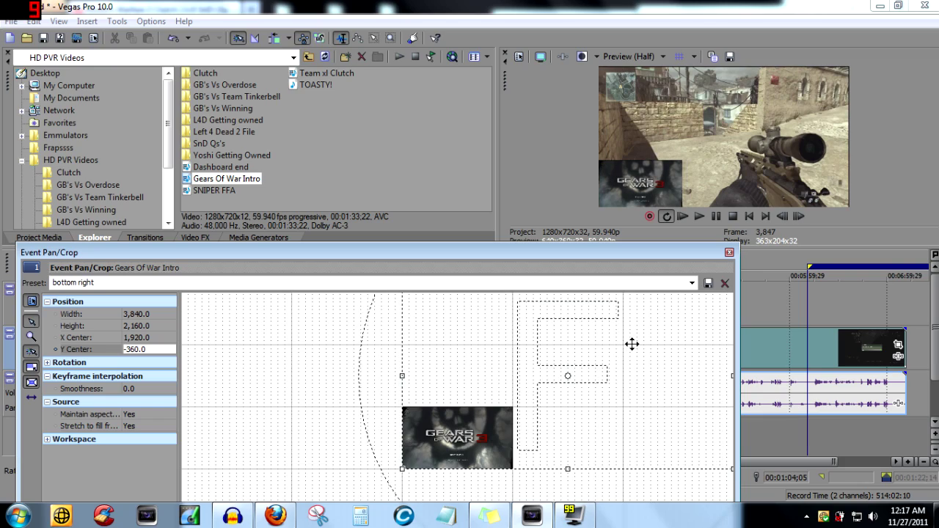
click(105, 281)
double_click(106, 280)
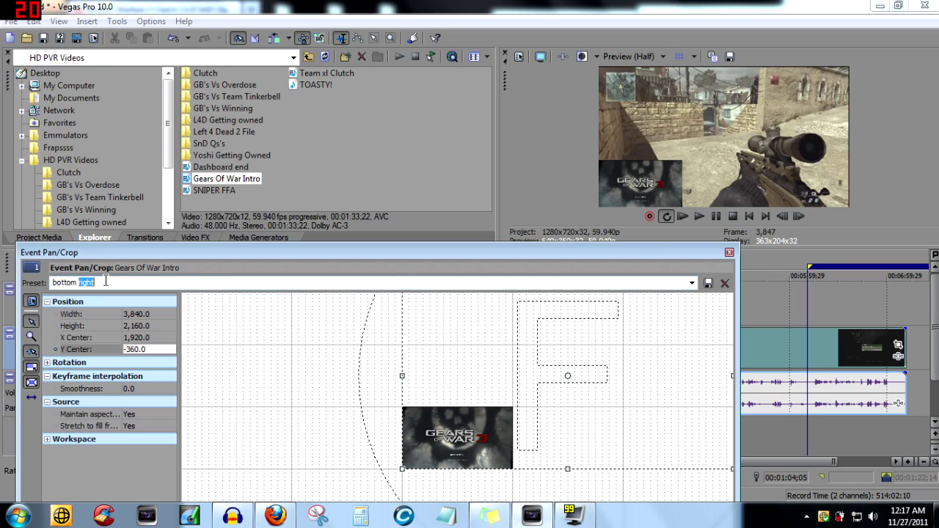
text(lef)
click(707, 283)
Apply the "bottom right" preset and return to "bottom left" to check both saved positions in the preview.
click(690, 284)
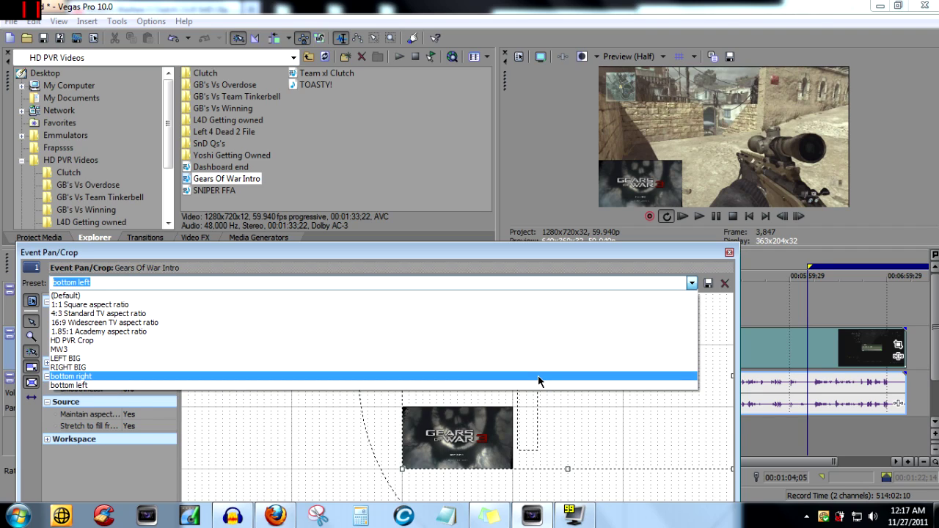
click(538, 376)
click(691, 283)
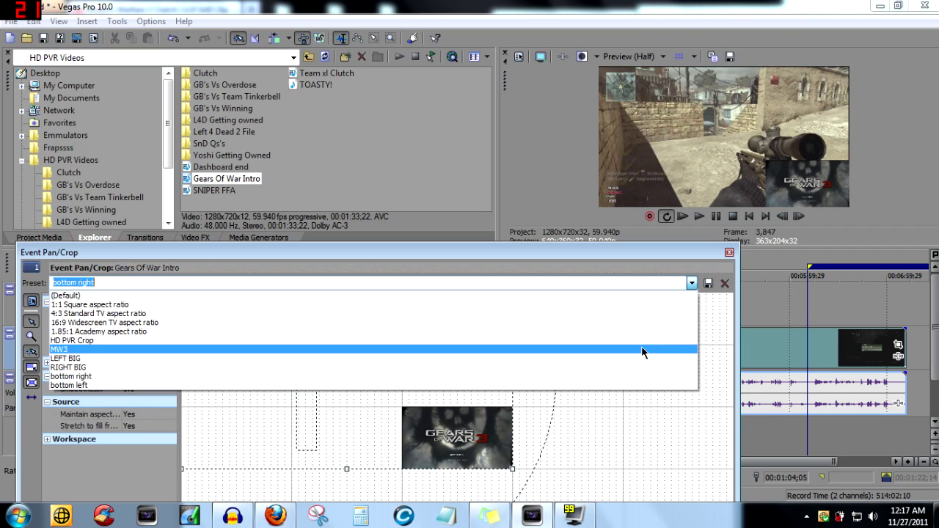
click(634, 381)
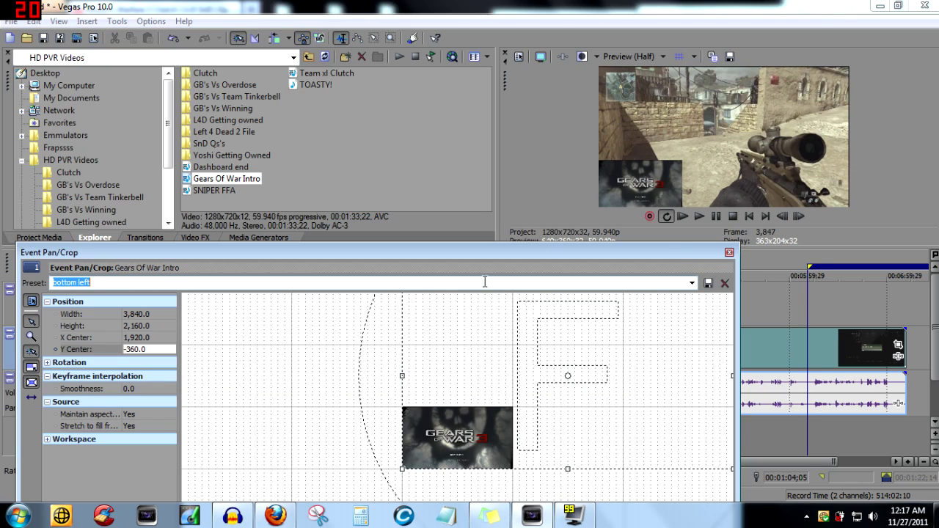
Set the Y Center to 1,075 to place the small clip in the upper-left corner and save it as preset "top left".
click(154, 348)
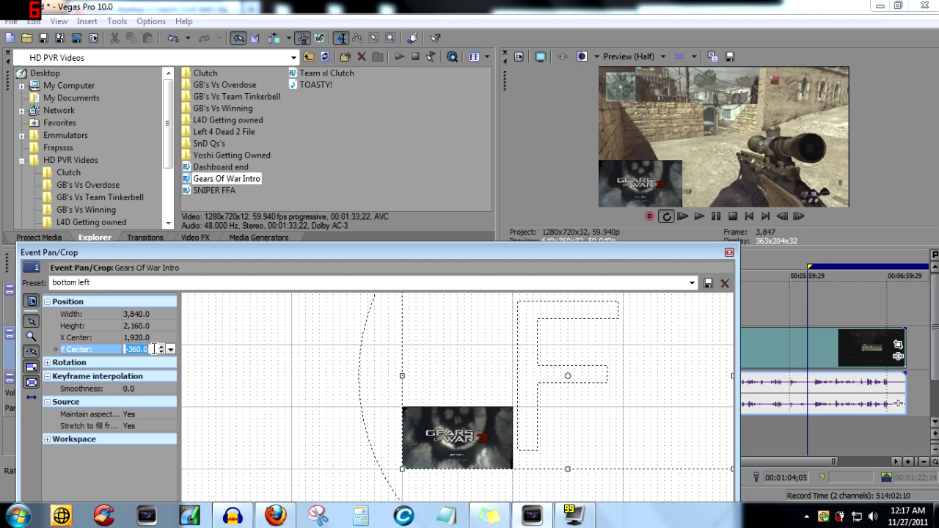
text(1075)
key(Return)
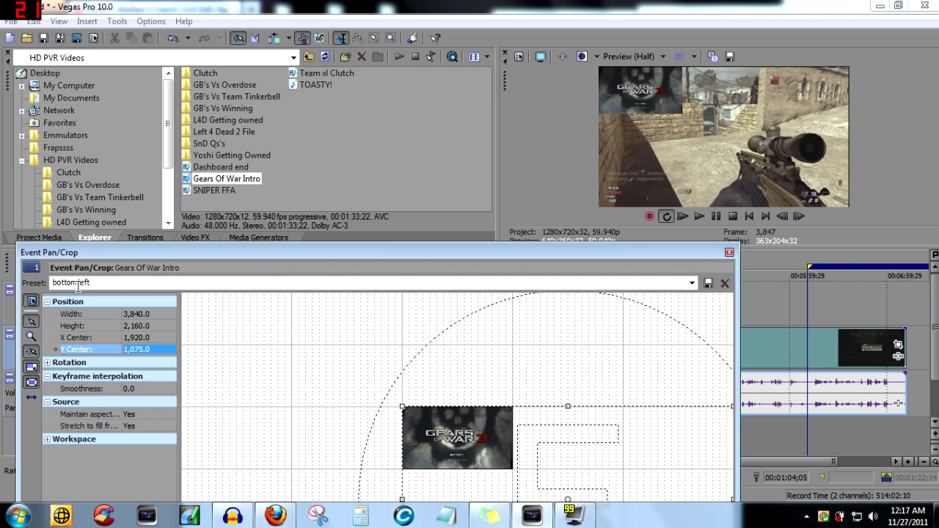
click(105, 283)
text(top )
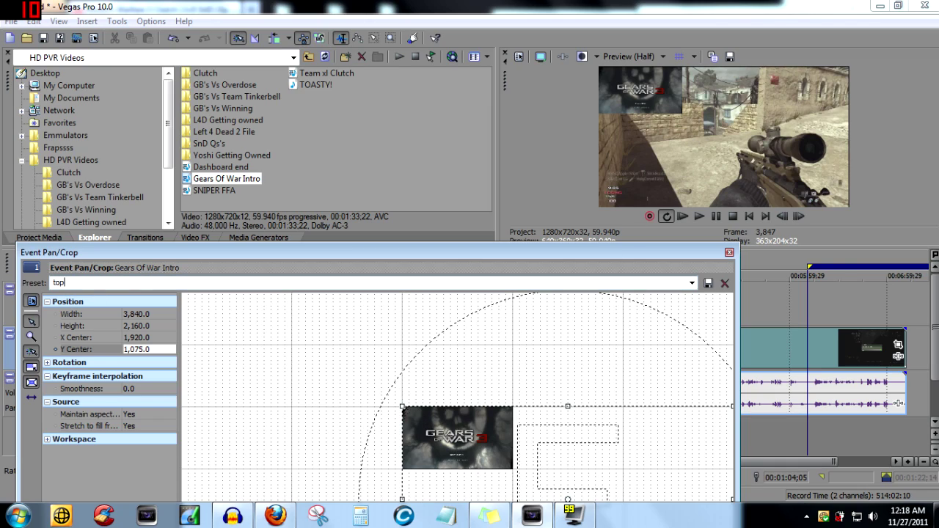
text(lefy)
key(BackSpace)
Check the saved corner presets by applying "bottom right", "bottom left" and finally "top left".
click(691, 284)
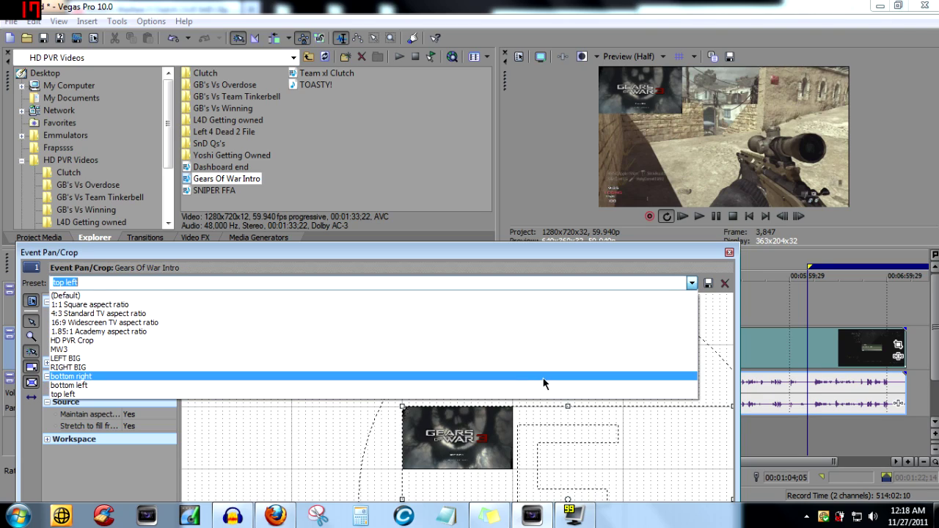
click(543, 383)
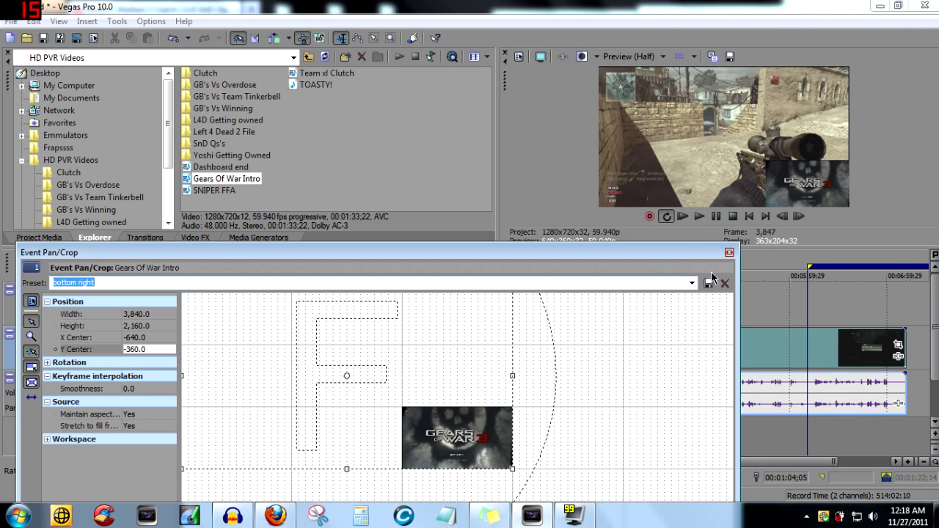
click(692, 283)
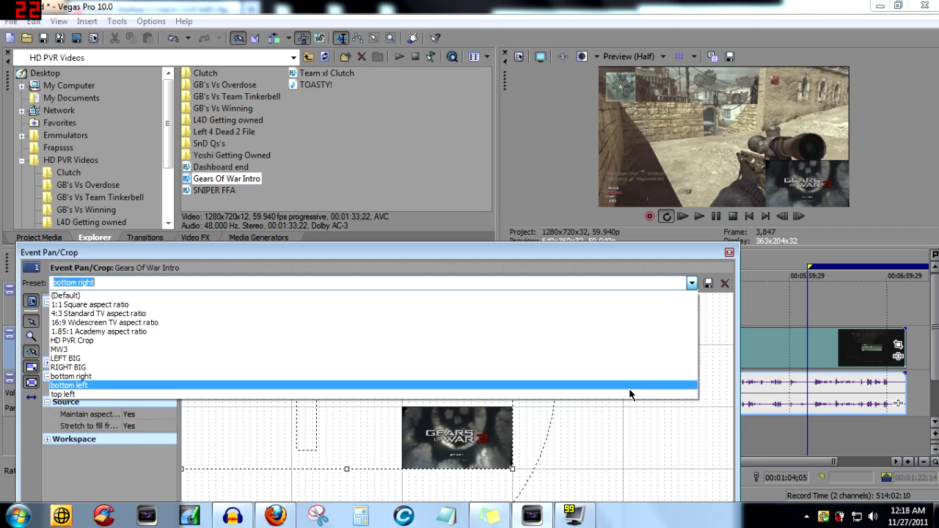
click(629, 385)
click(692, 282)
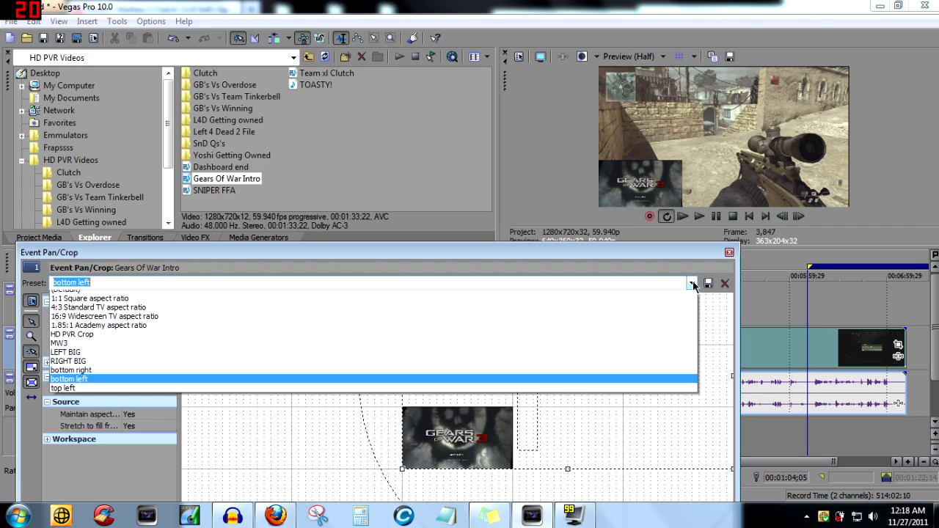
click(643, 394)
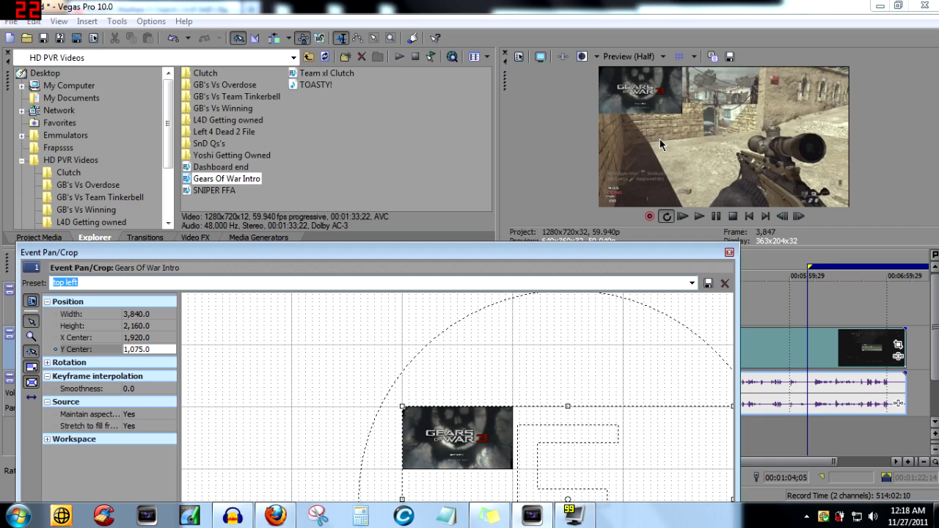
Close Event Pan/Crop and slightly enlarge the timeline area beneath the preview.
click(728, 253)
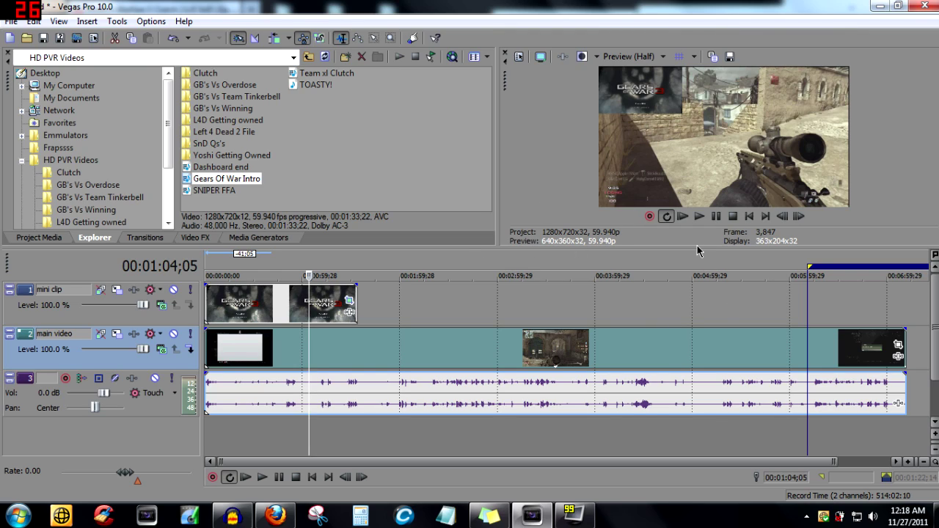
drag(697, 251, 697, 244)
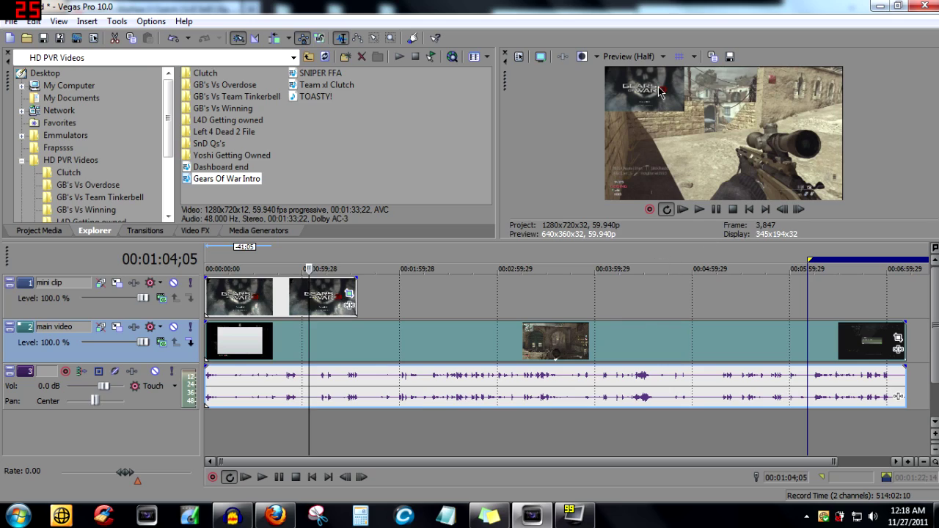
Insert a new video track above the existing tracks and name it "mini clip".
right_click(146, 435)
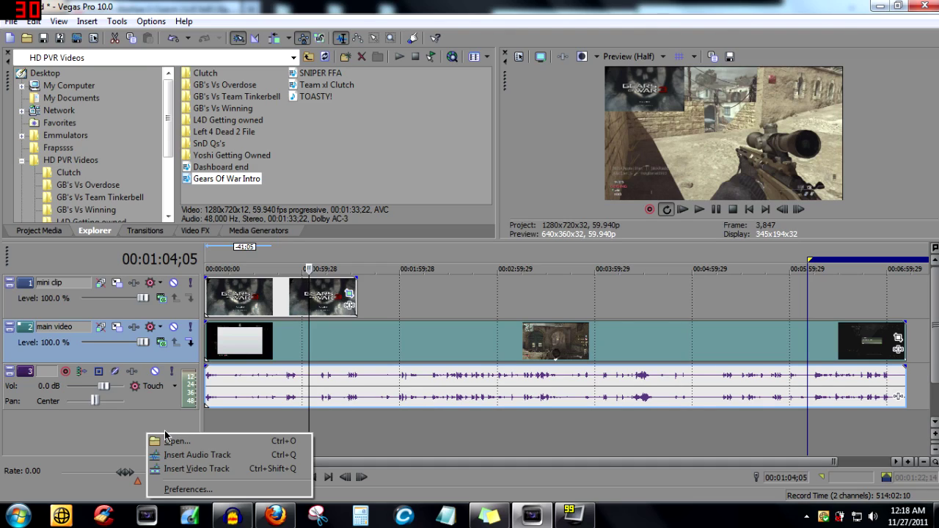
click(187, 470)
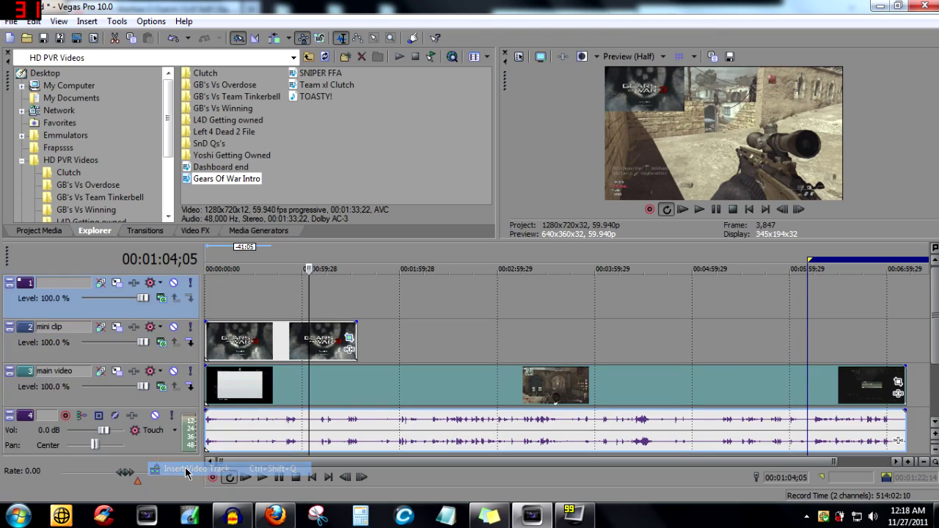
click(250, 297)
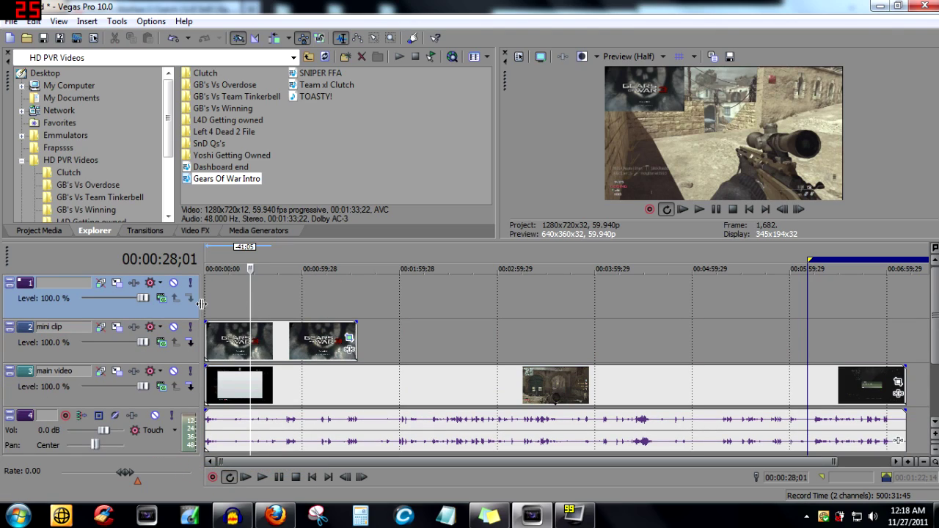
click(300, 299)
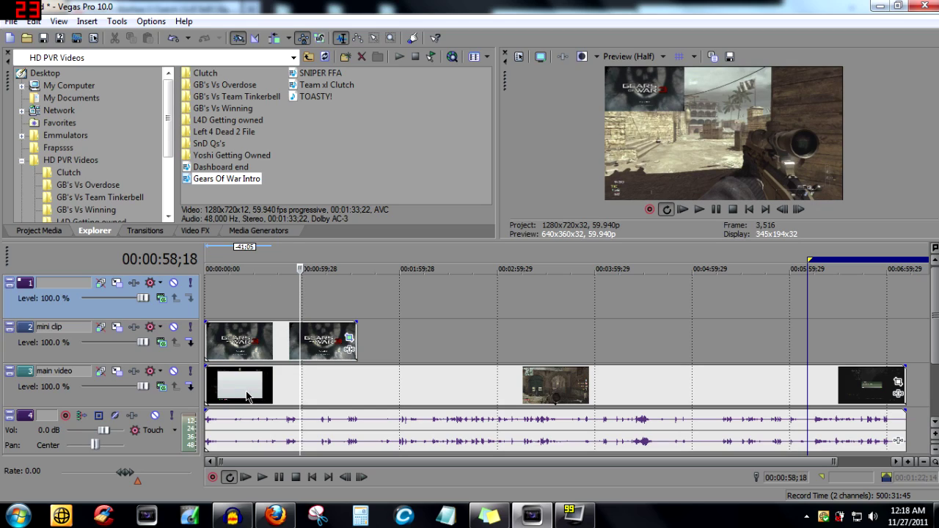
double_click(76, 284)
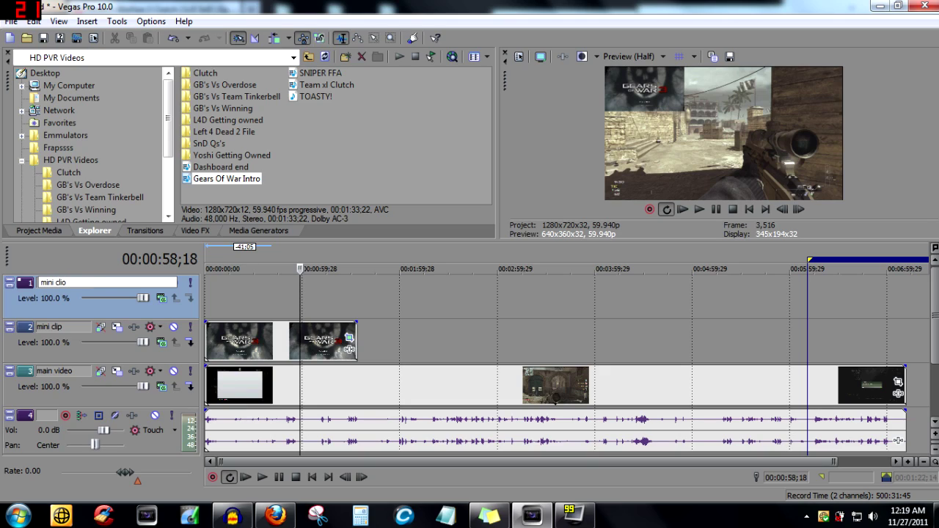
text(mini clip)
key(Return)
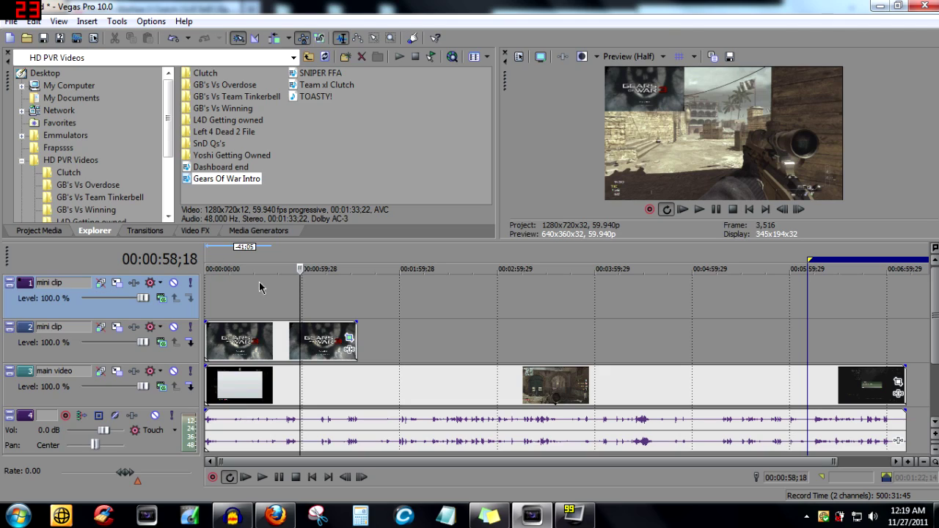
Add Gears Of War Intro at the start of the new mini clip track and remove its video event from the audio group.
drag(222, 179, 206, 294)
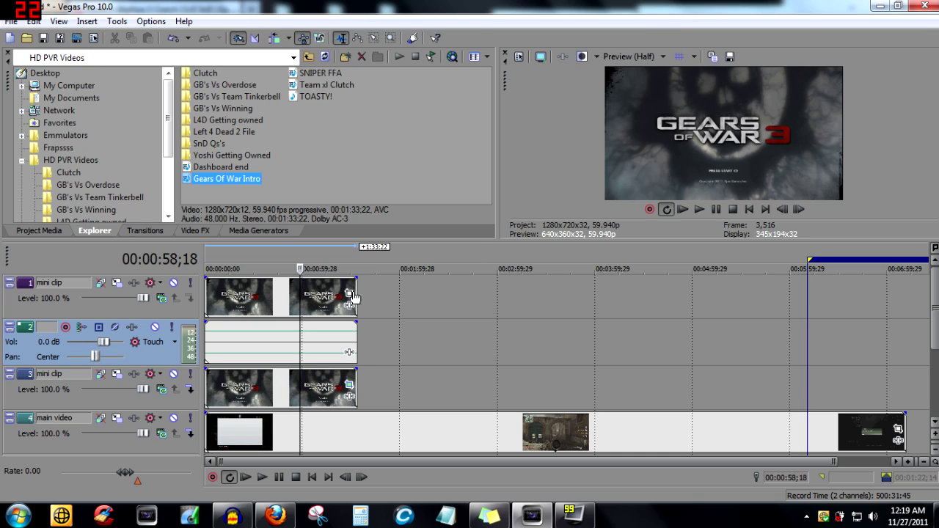
click(307, 338)
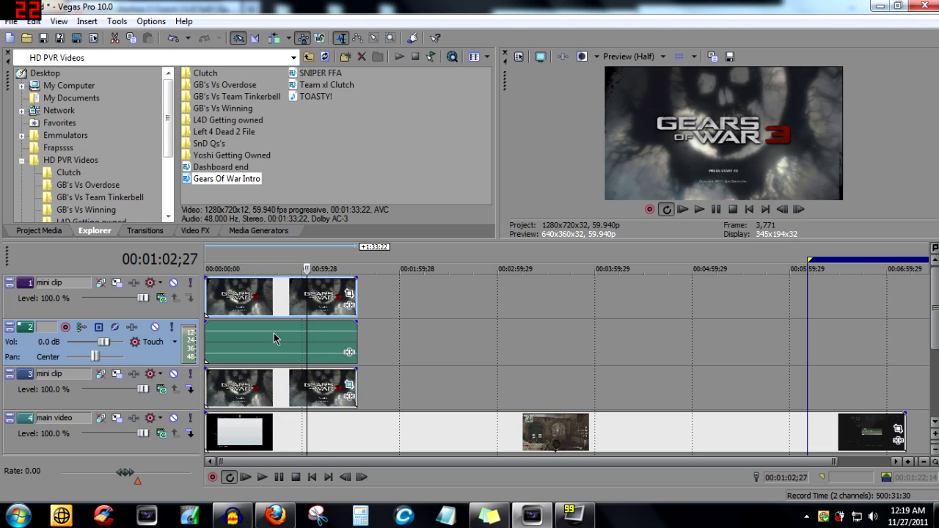
click(261, 302)
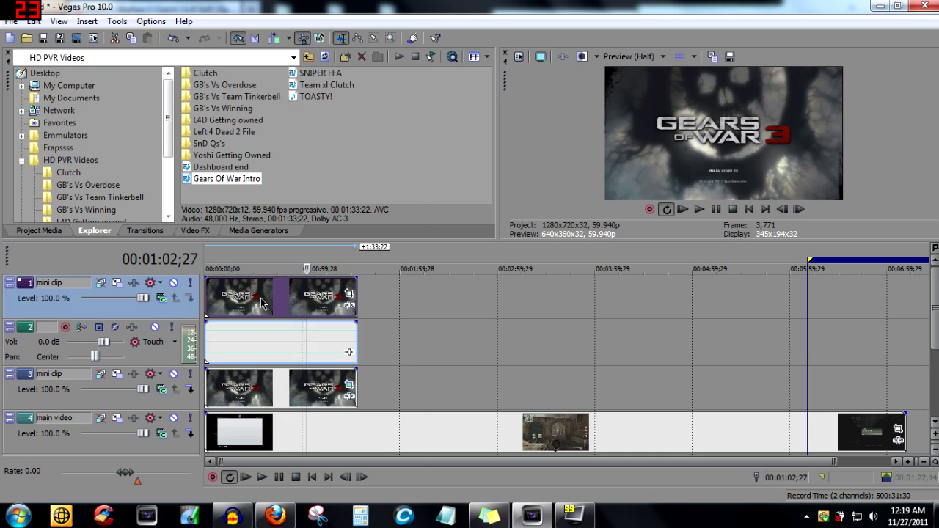
right_click(261, 302)
mouse_move(389, 444)
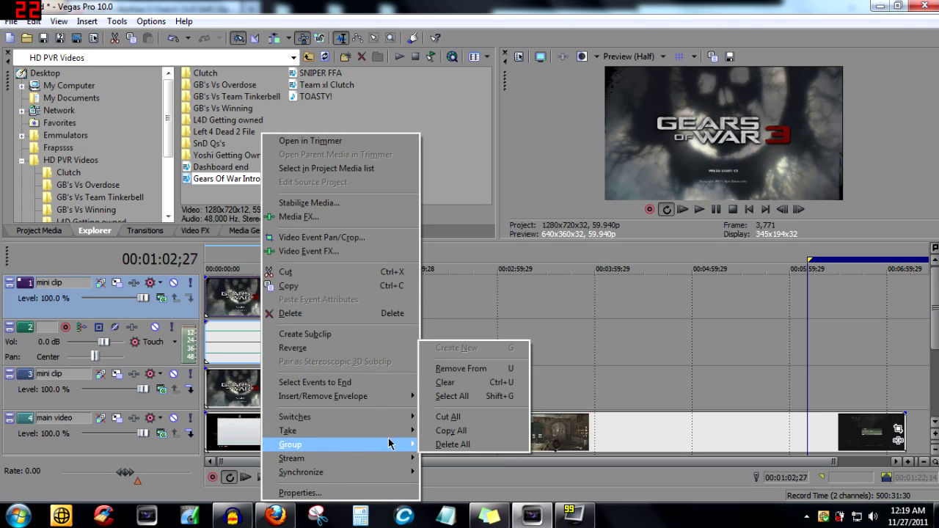
click(478, 369)
Delete the new clip's separated audio event and undo the deletion.
click(246, 347)
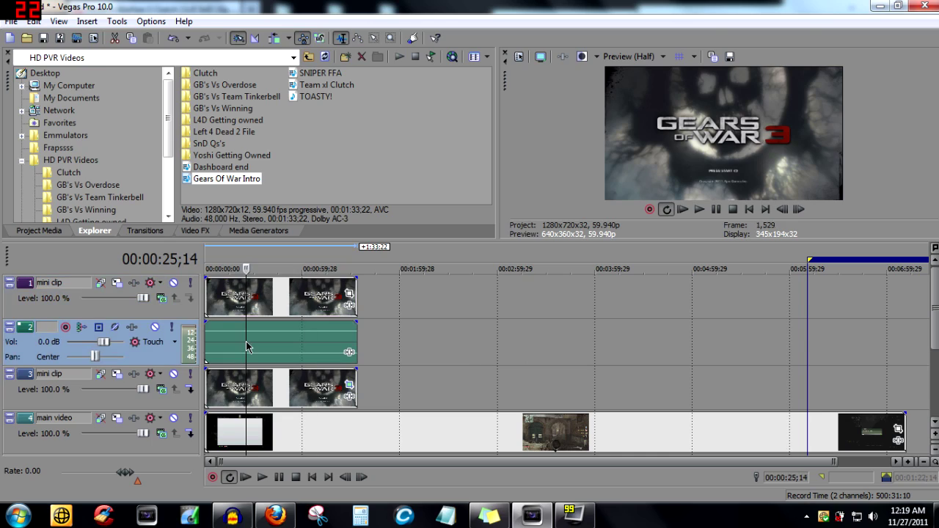
key(Delete)
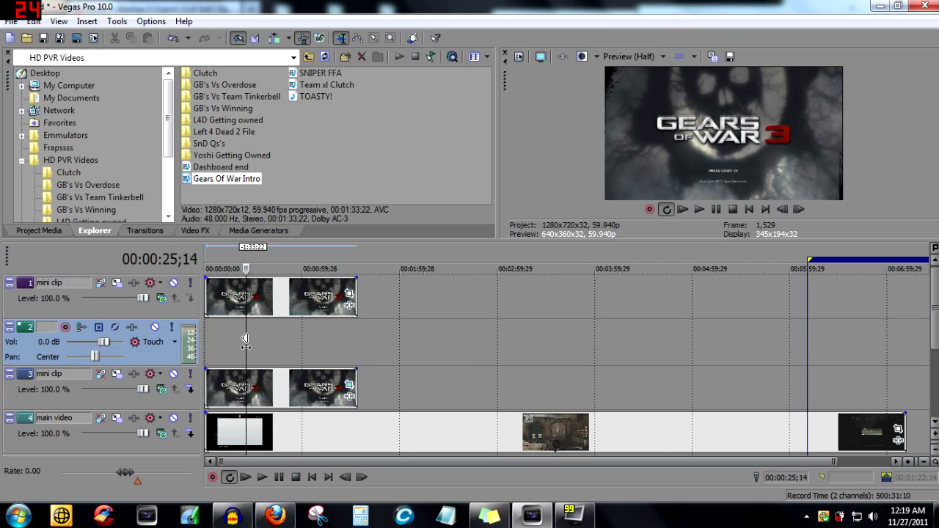
key(ctrl+z)
click(335, 347)
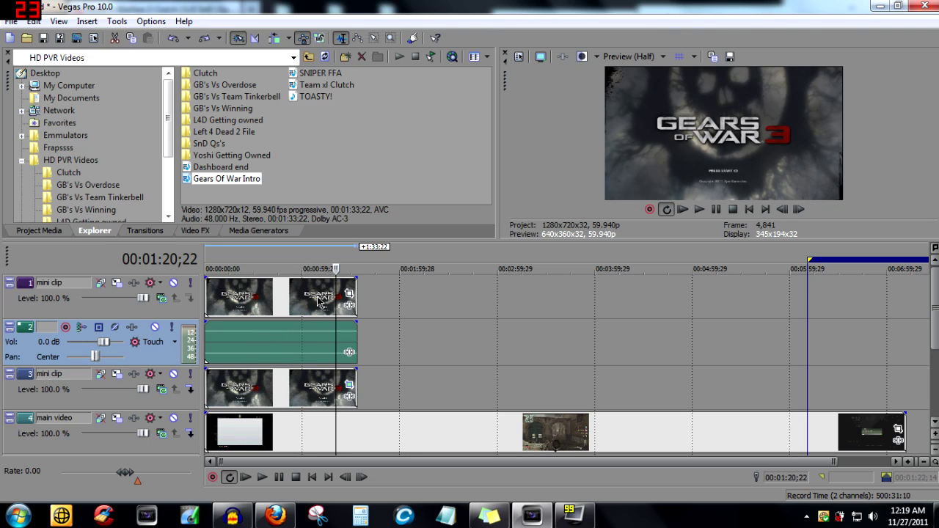
Try the "top left" Pan/Crop preset on the new Gears Of War Intro clip, apply "bottom left" instead, and close Event Pan/Crop.
click(349, 292)
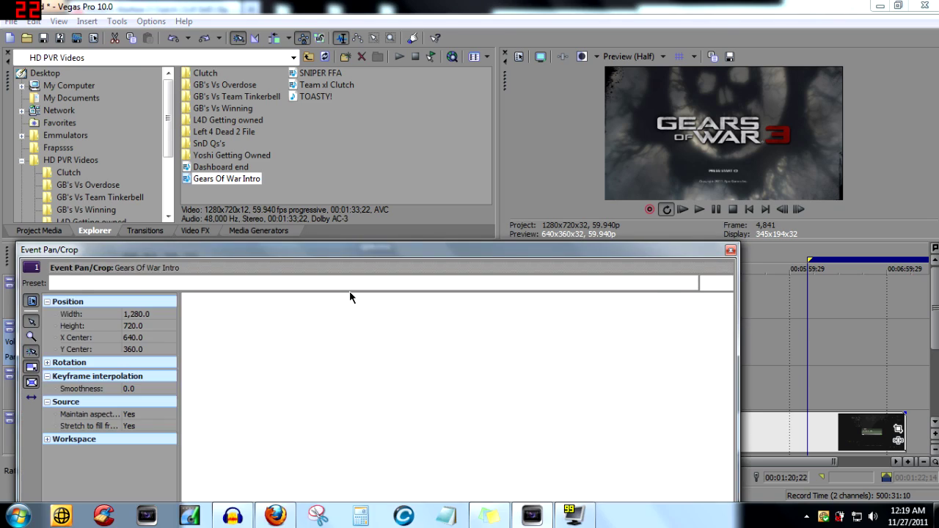
drag(360, 250, 360, 163)
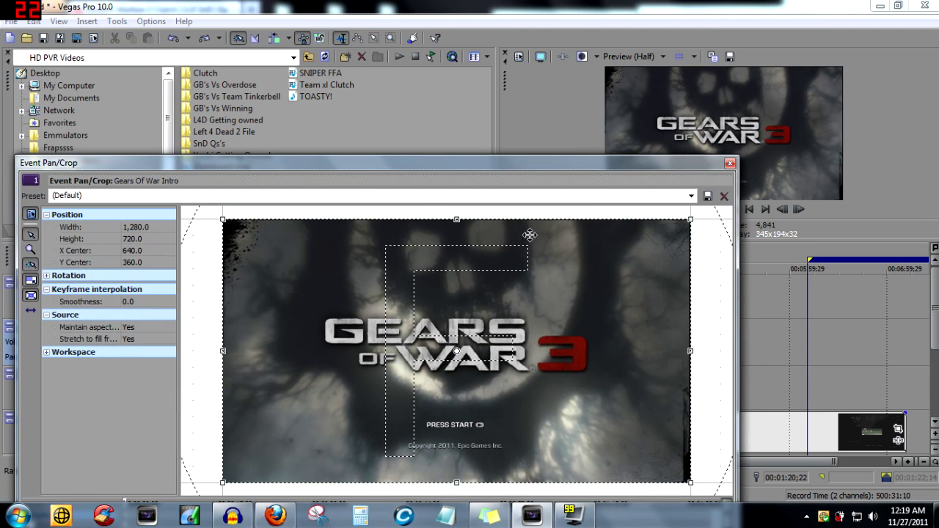
click(690, 195)
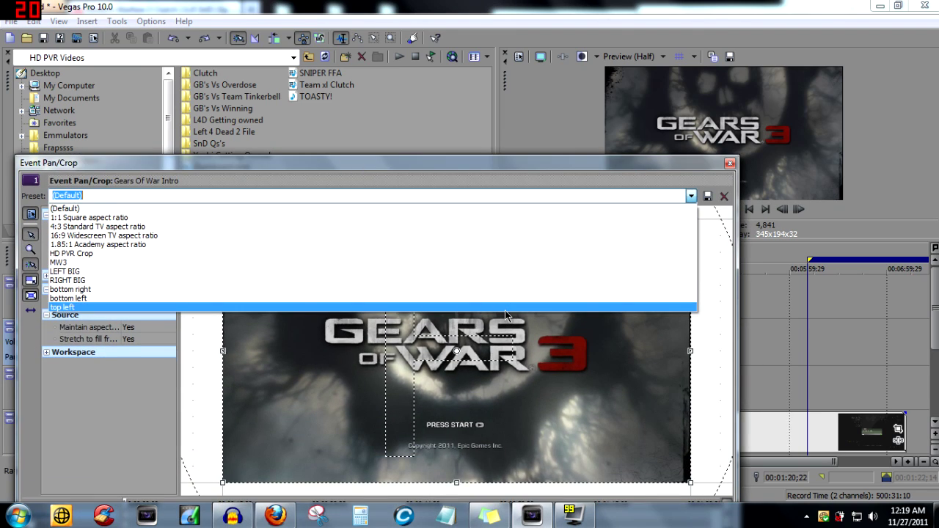
click(505, 307)
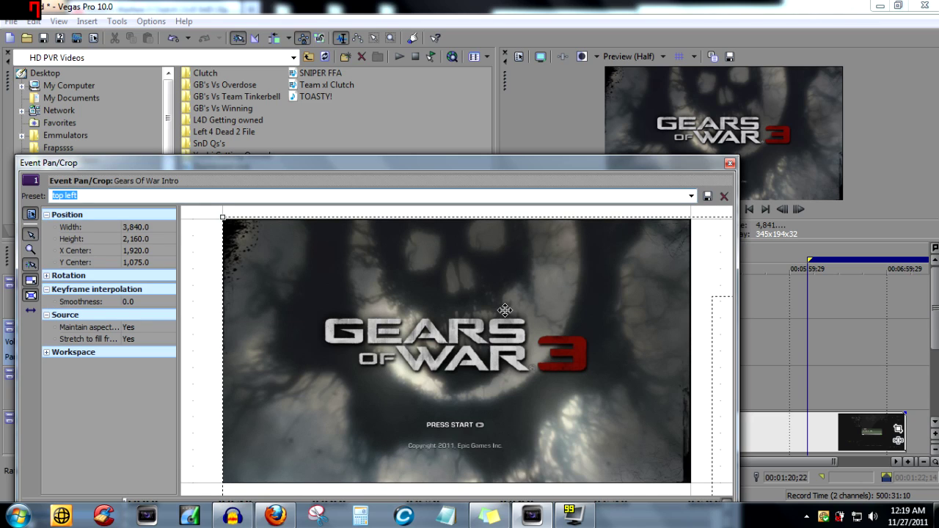
drag(642, 166, 664, 234)
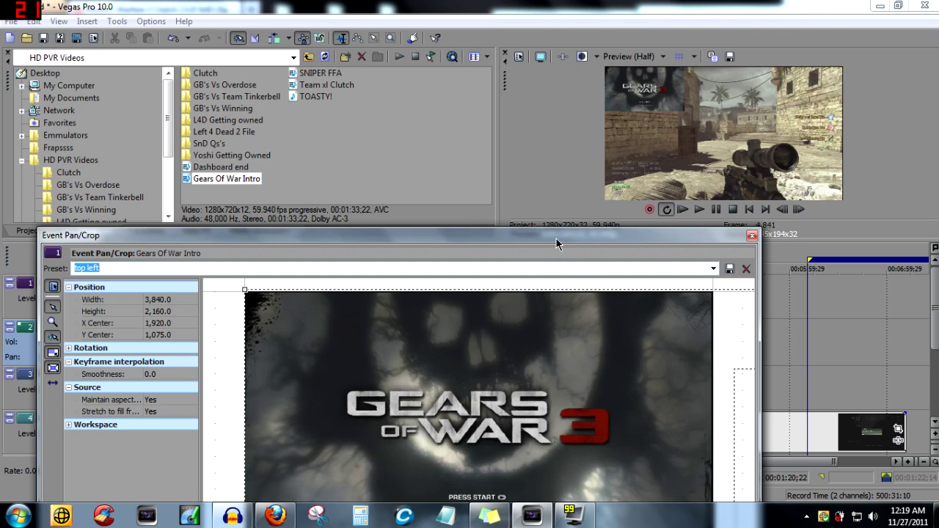
drag(556, 238, 566, 273)
click(723, 304)
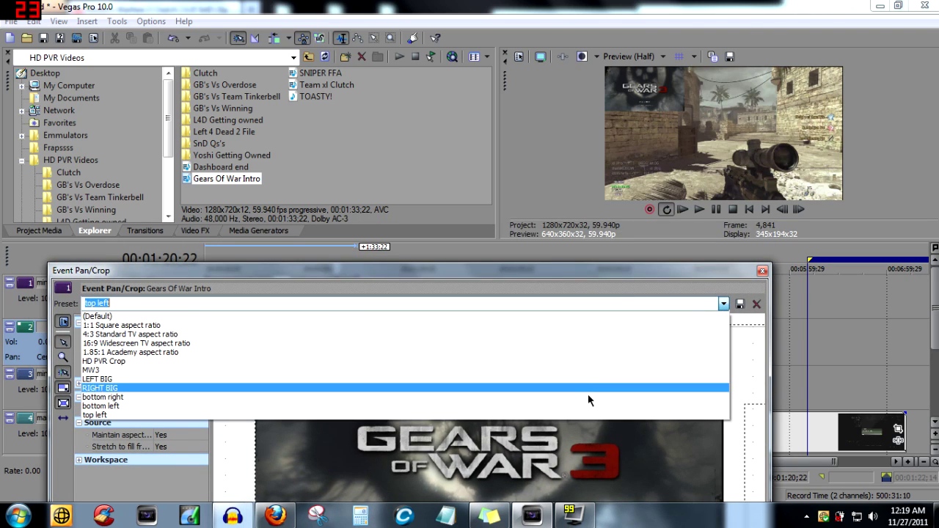
click(583, 406)
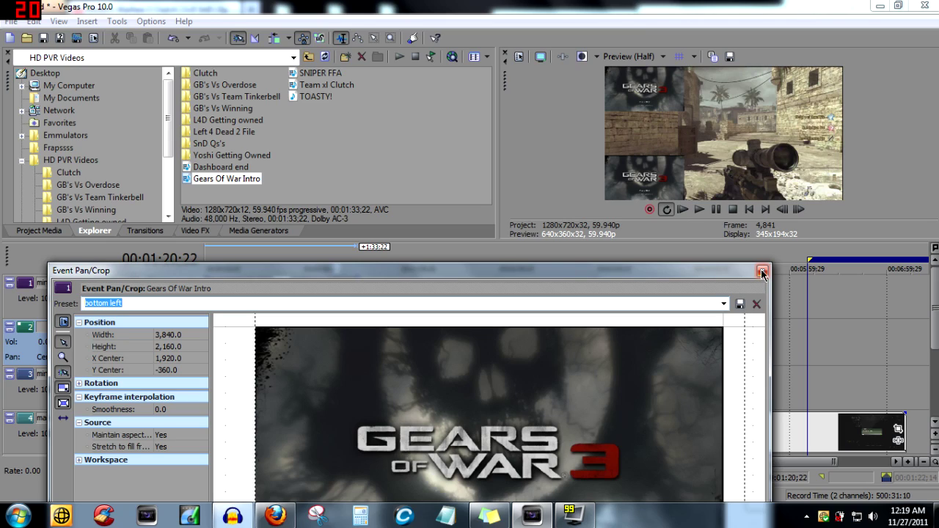
click(762, 272)
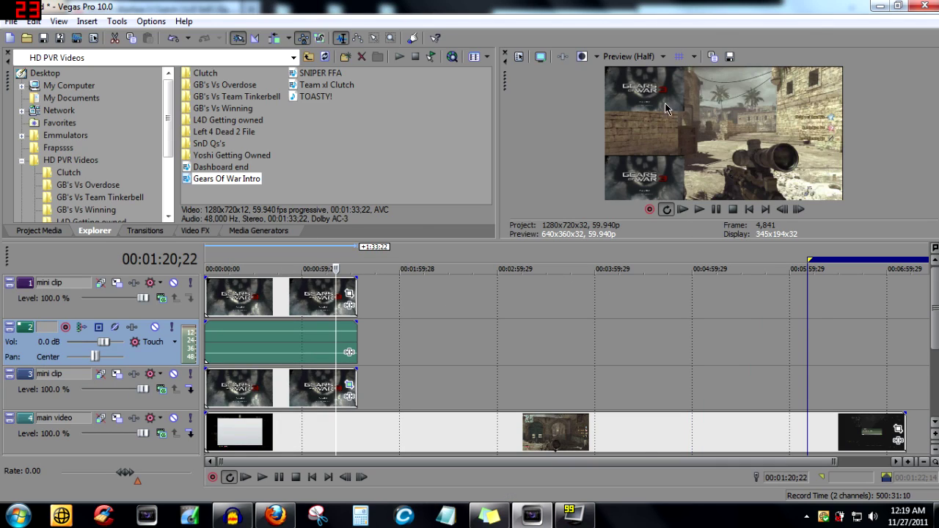
Insert another video track above both mini clip tracks and name it "mini clip" as well.
drag(651, 239, 649, 234)
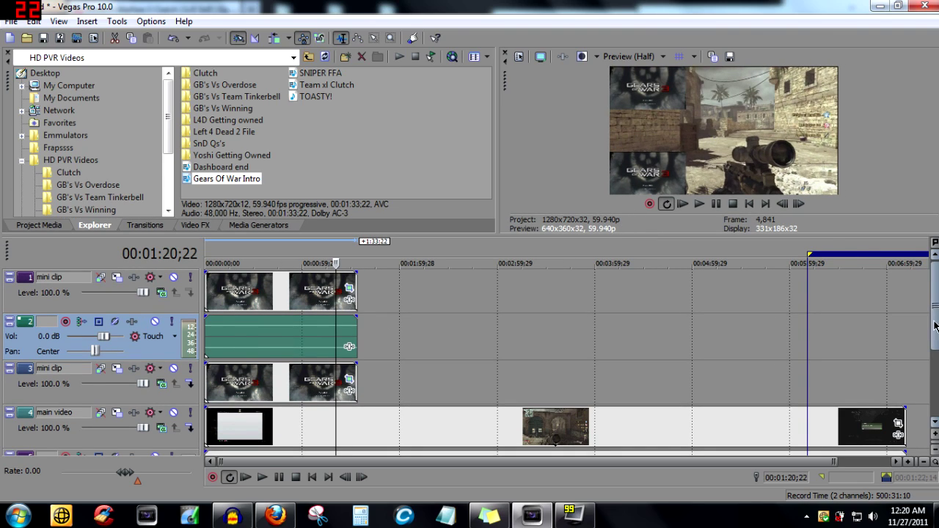
drag(934, 308, 934, 352)
right_click(143, 428)
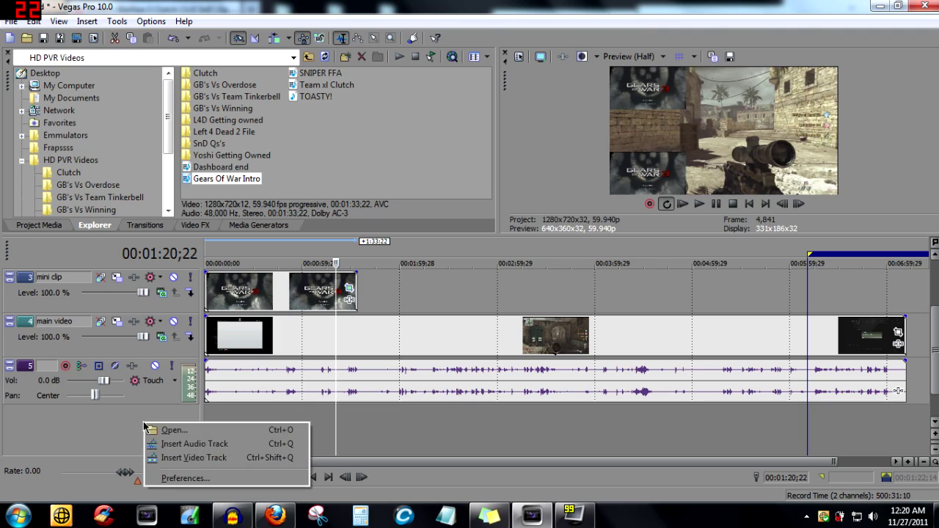
click(176, 458)
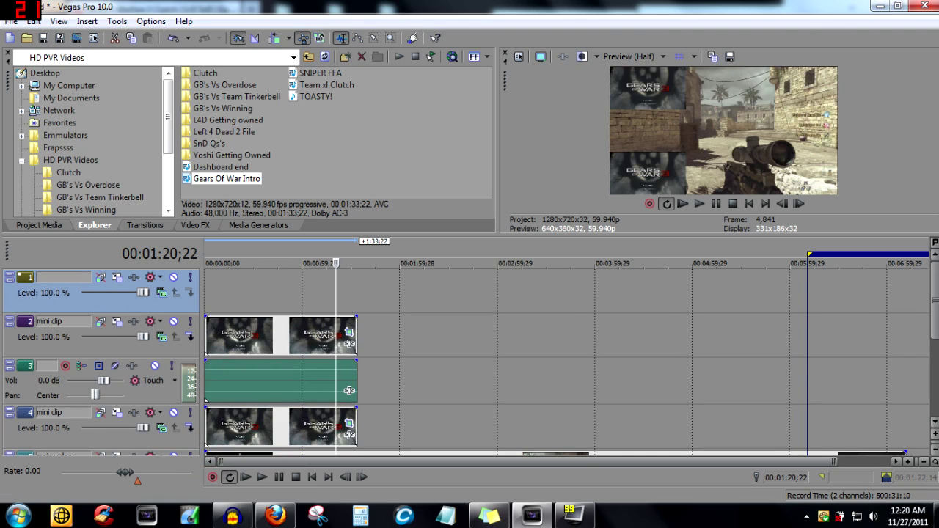
drag(933, 301, 933, 327)
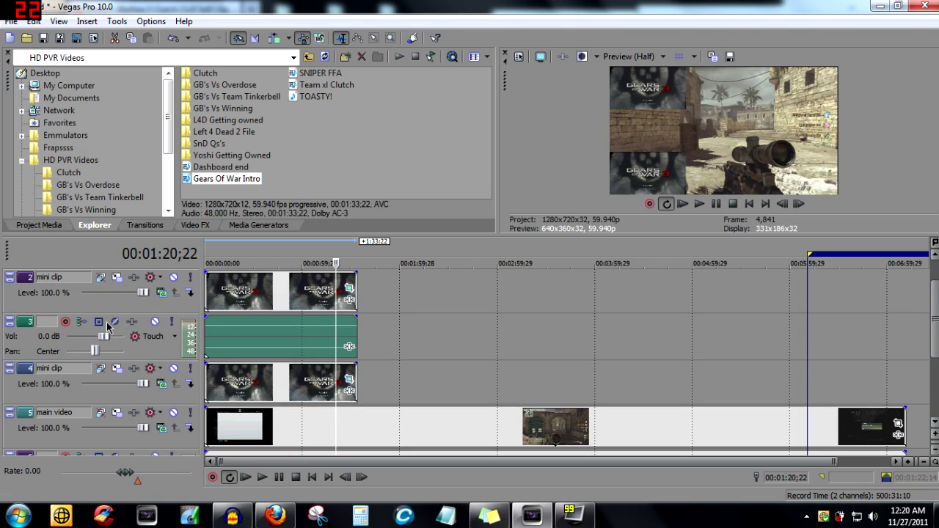
drag(933, 316, 923, 365)
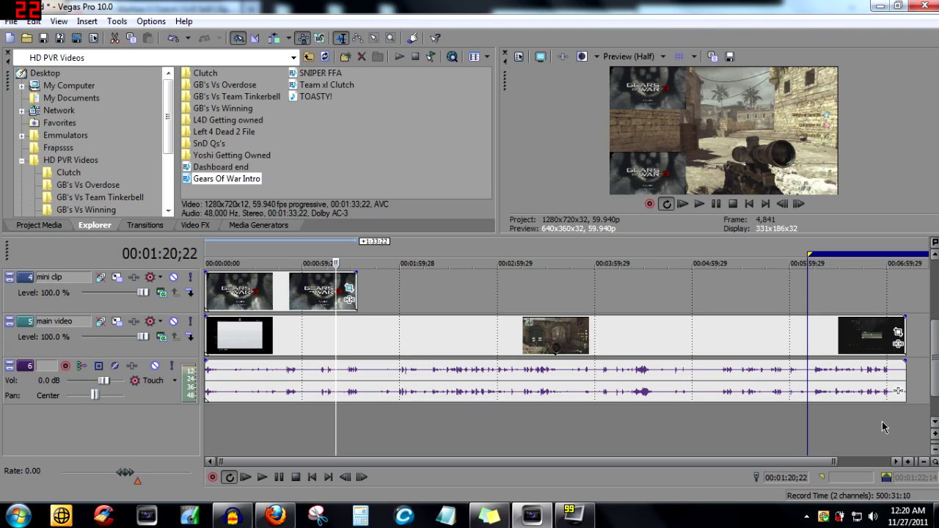
drag(934, 358, 934, 297)
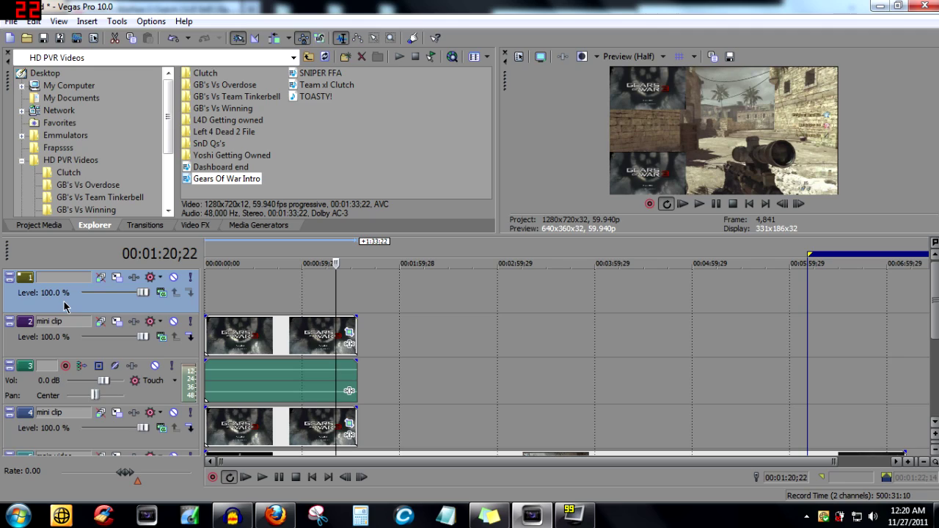
double_click(70, 278)
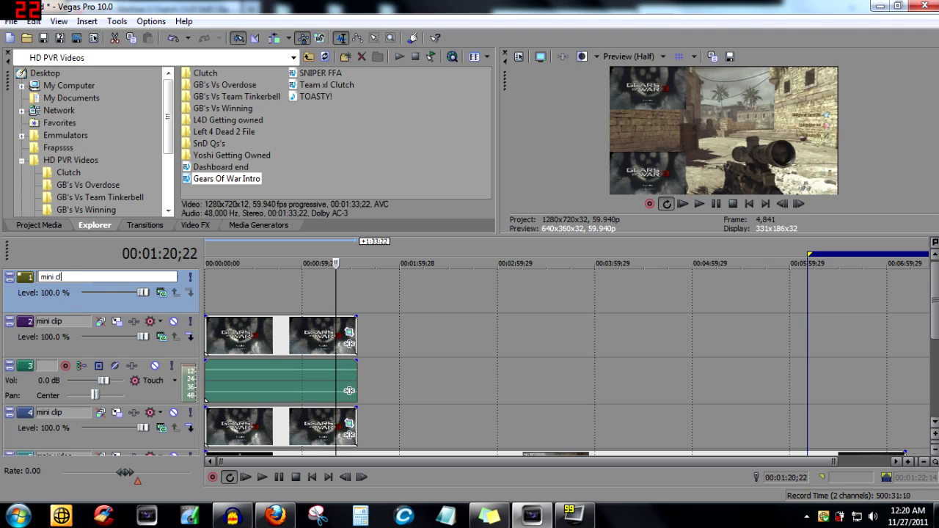
text(mini clip)
key(Return)
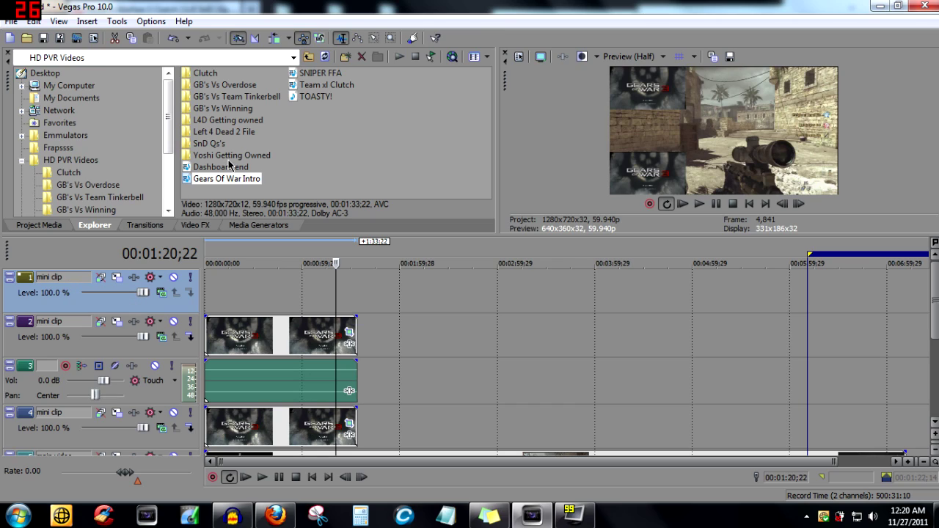
Add Gears Of War Intro at the start of the topmost track and place it with the "bottom right" Pan/Crop preset.
drag(222, 183, 211, 296)
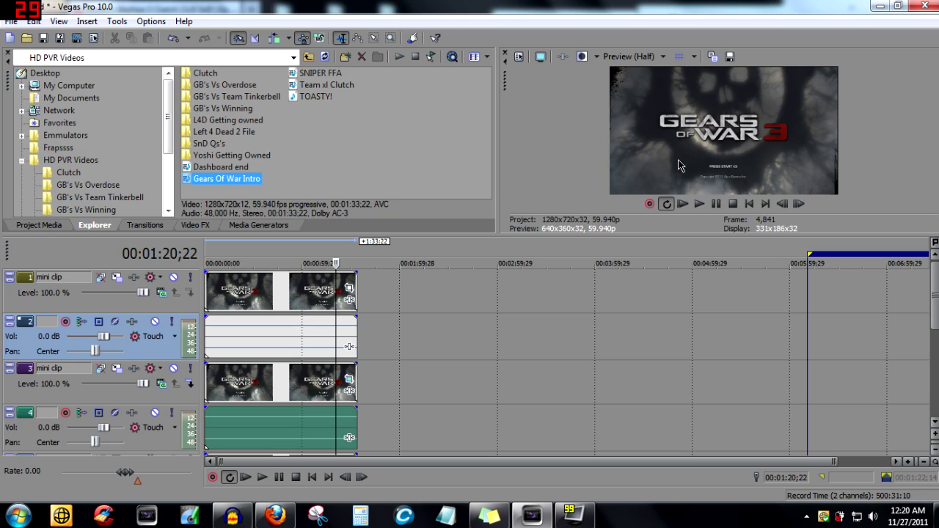
click(349, 289)
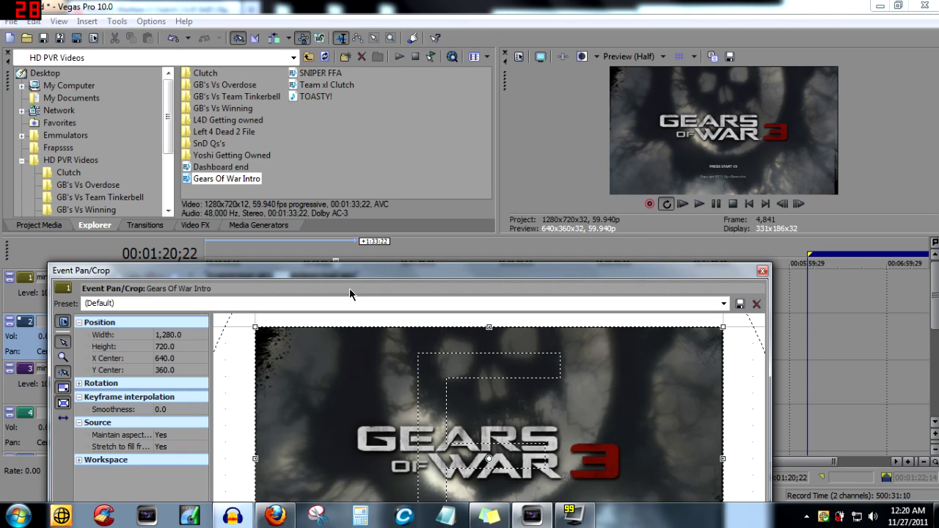
click(722, 303)
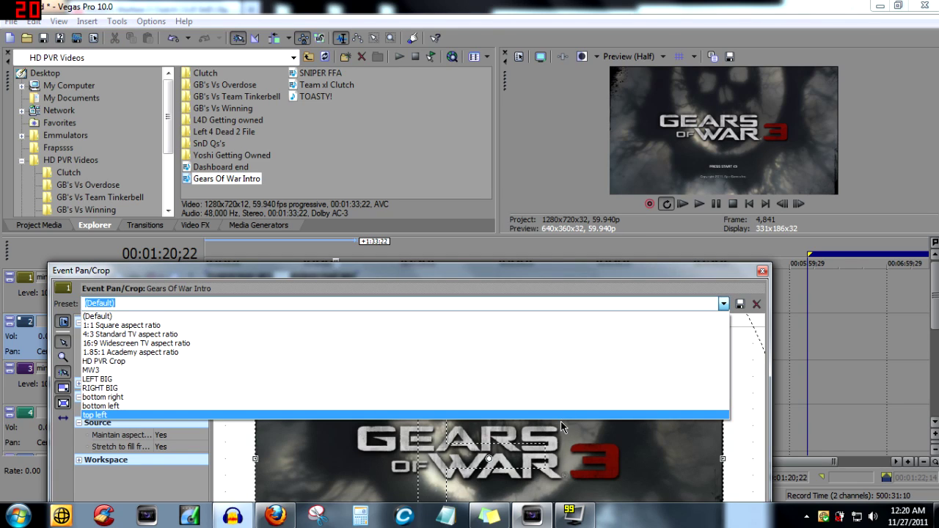
click(558, 398)
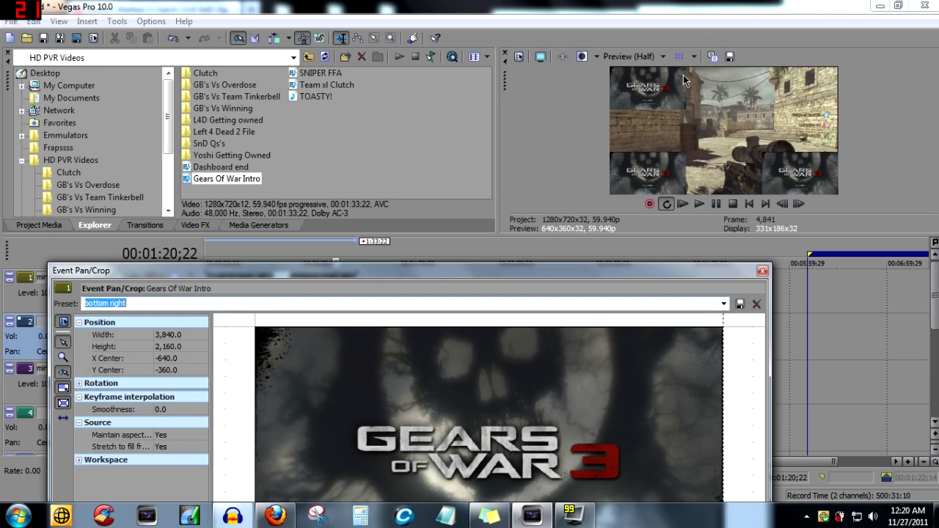
click(761, 270)
Close Event Pan/Crop, remove the topmost mini clip's audio event from its group, and delete that audio event.
click(212, 252)
click(238, 333)
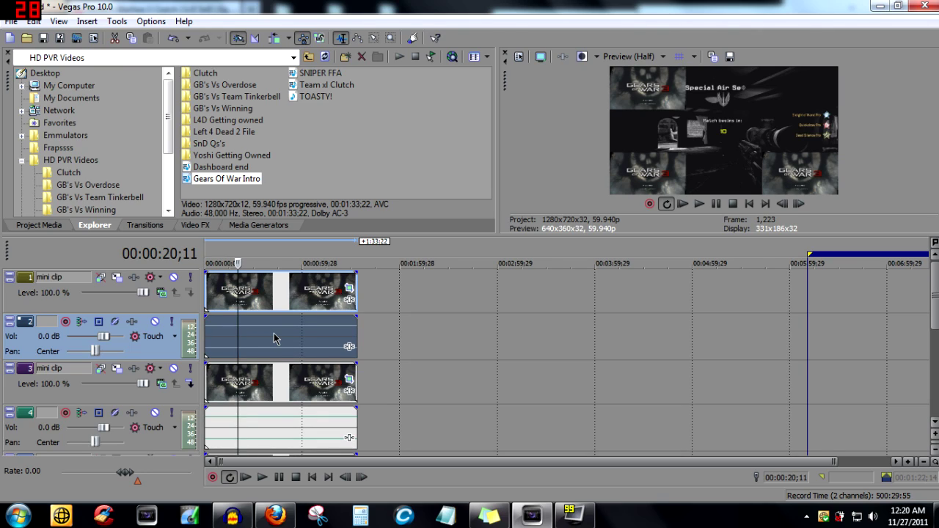
right_click(273, 334)
mouse_move(316, 427)
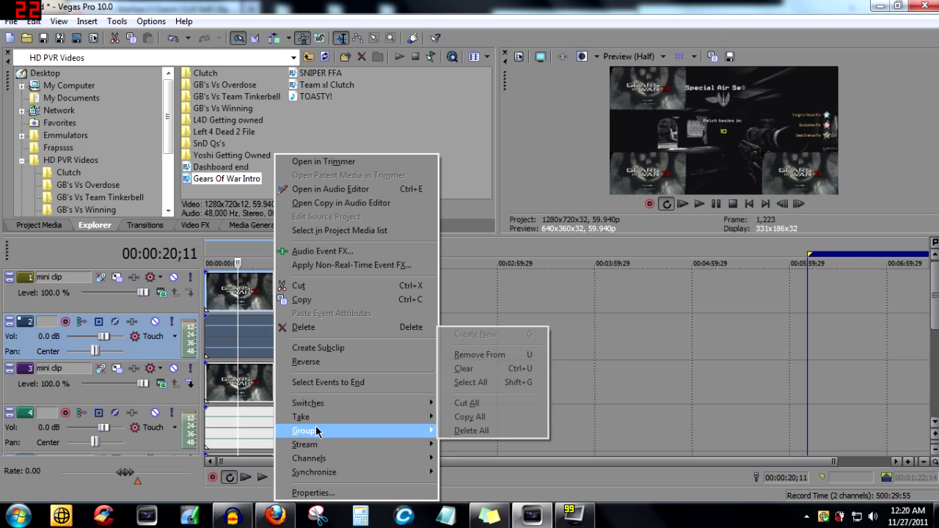
click(490, 358)
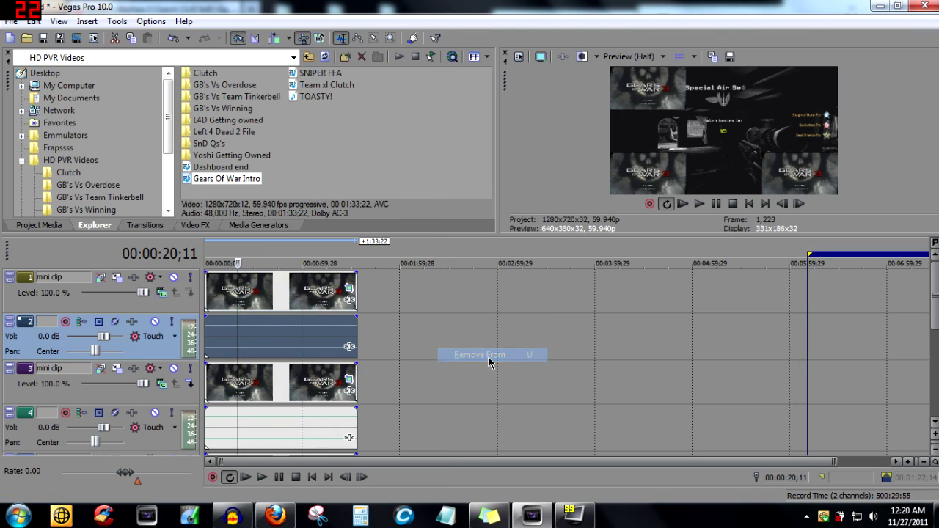
click(289, 326)
key(Delete)
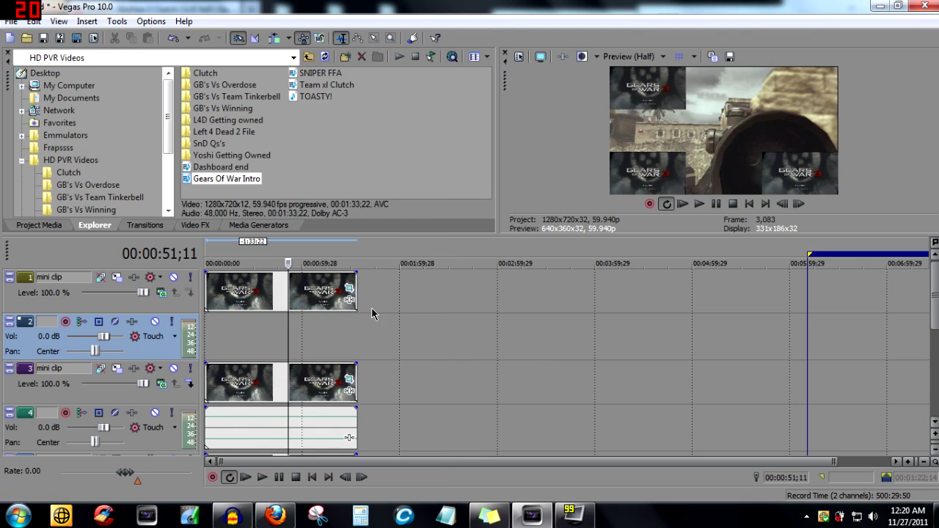
Delete the empty audio track 2 beneath the topmost mini clip track.
right_click(145, 343)
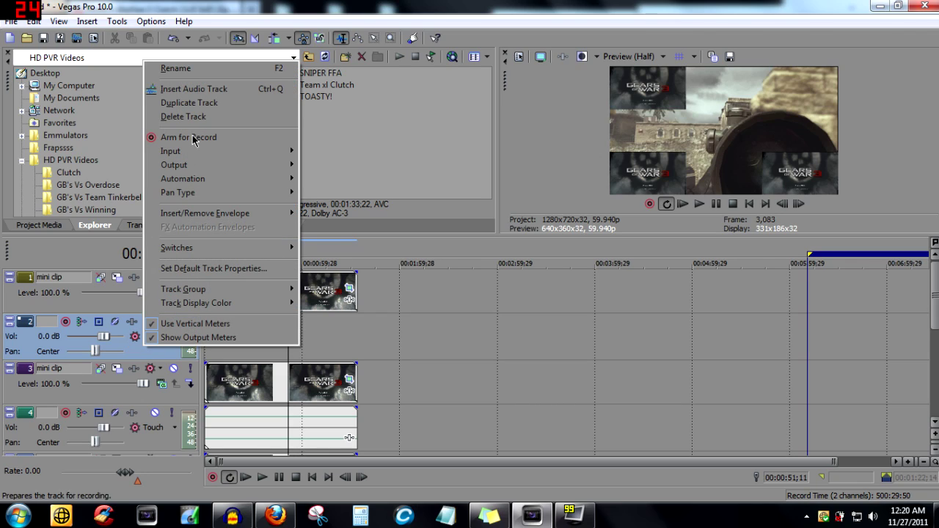
click(146, 361)
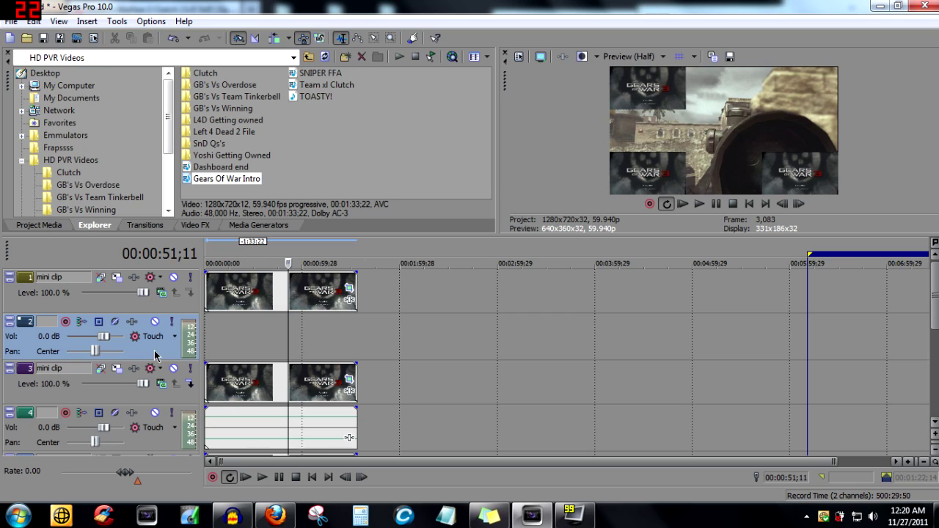
right_click(155, 355)
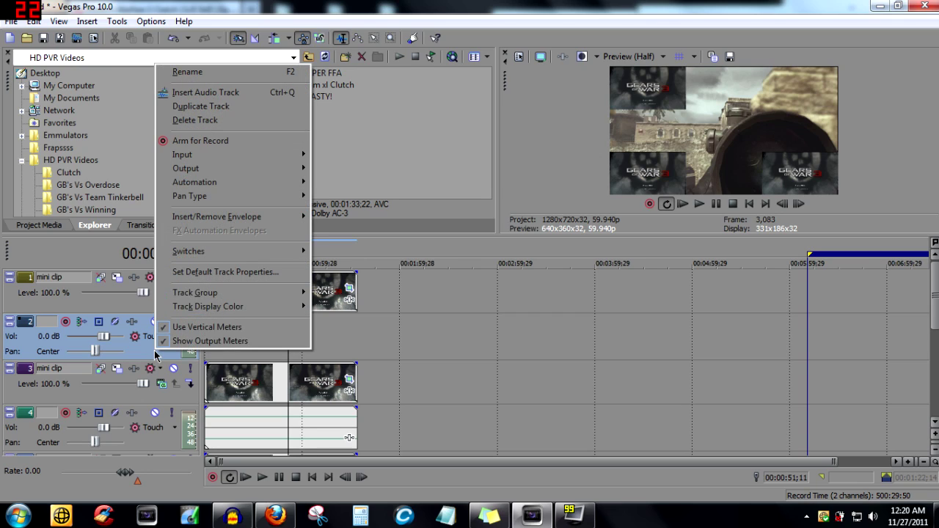
click(214, 121)
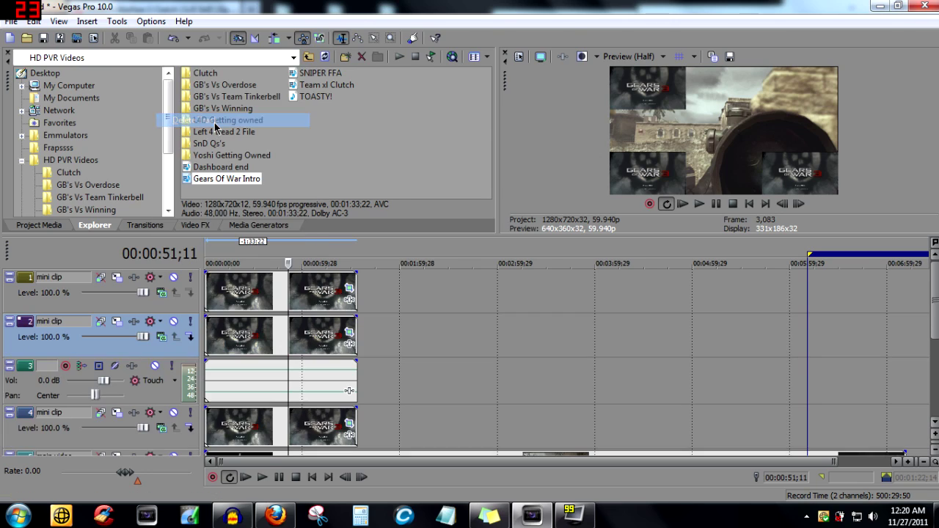
Delete audio track 3 together with its audio event, leaving the three mini clip video tracks above the main video.
click(246, 375)
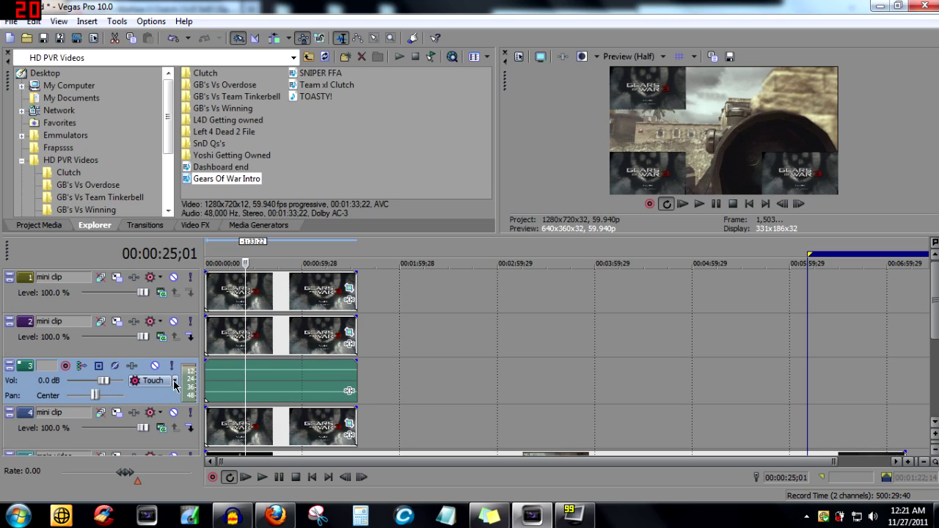
mouse_move(235, 380)
mouse_down()
mouse_move(284, 376)
mouse_move(235, 380)
mouse_up()
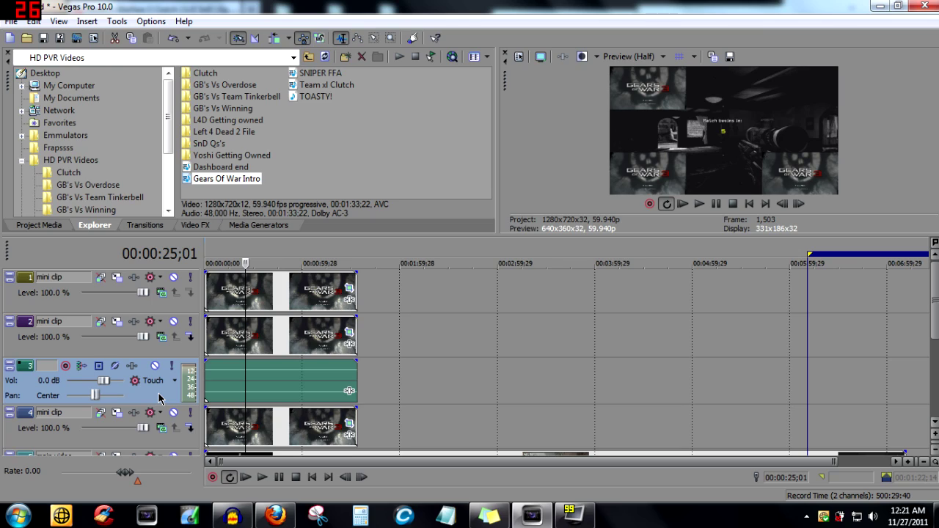
drag(159, 397, 154, 448)
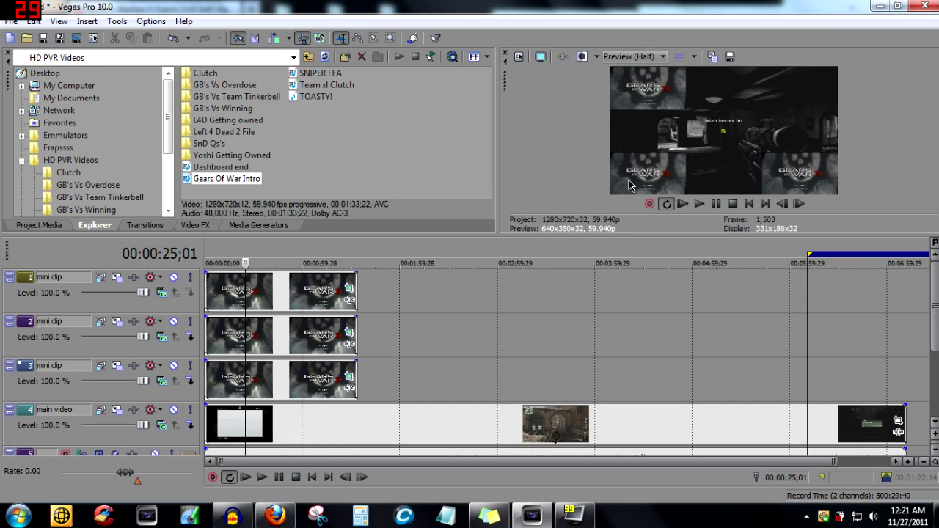
Give the timeline more height so every track shows, and mute the main video's audio track.
click(298, 242)
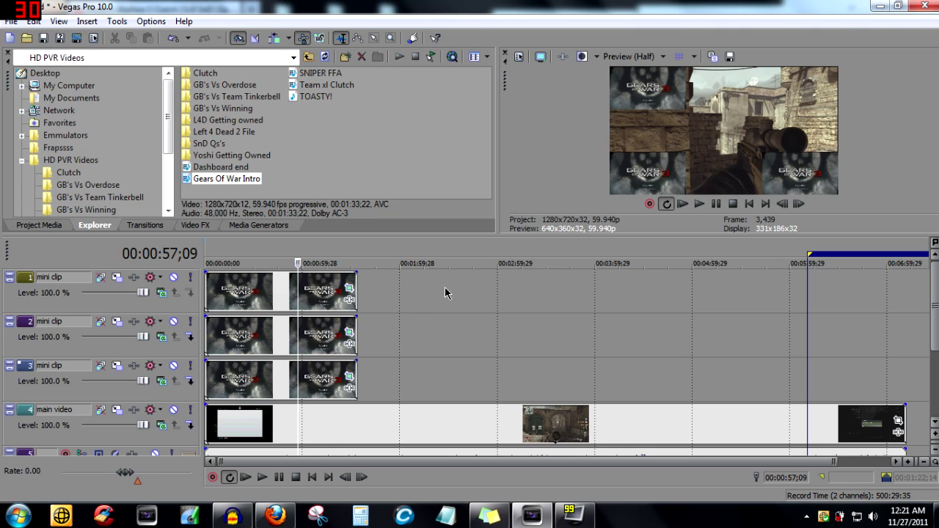
drag(665, 234, 659, 178)
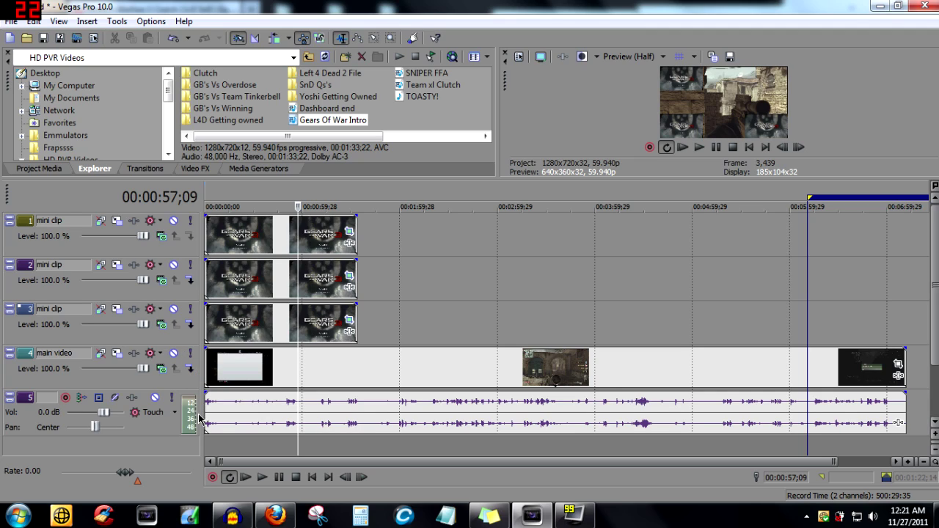
click(155, 398)
Play the project from about 15 seconds and enlarge the video preview to check the corner clips over the main video.
click(219, 206)
click(229, 207)
click(699, 148)
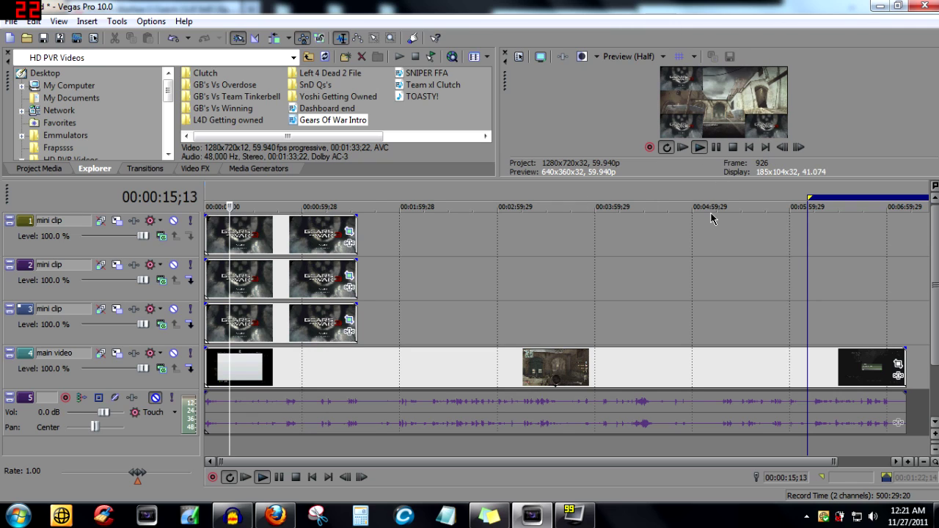
drag(656, 179, 618, 399)
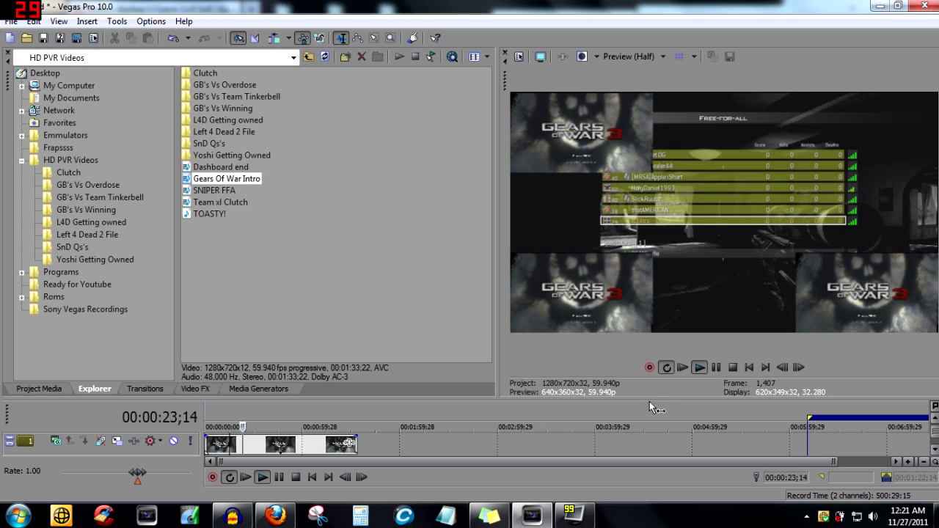
drag(648, 401, 659, 221)
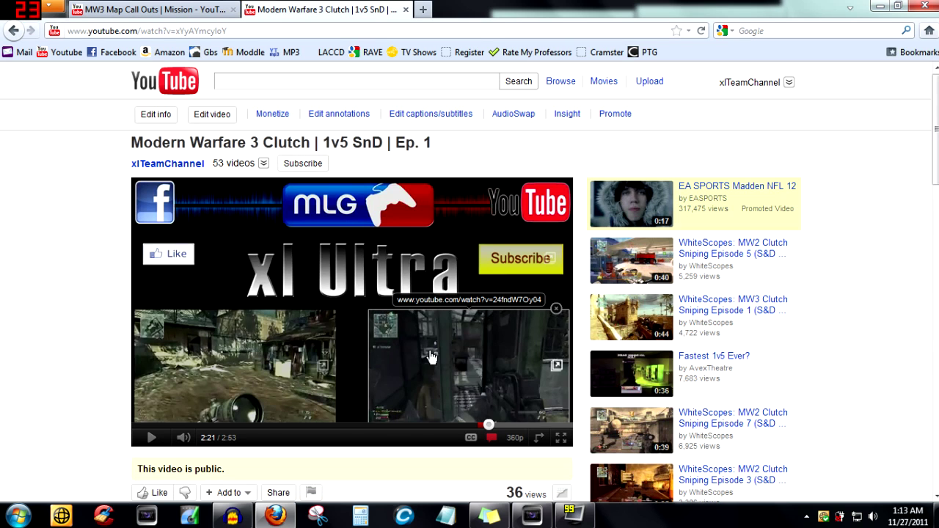
In the Firefox YouTube page, follow the link on the second outro mini clip and close the video tab it opens.
click(457, 359)
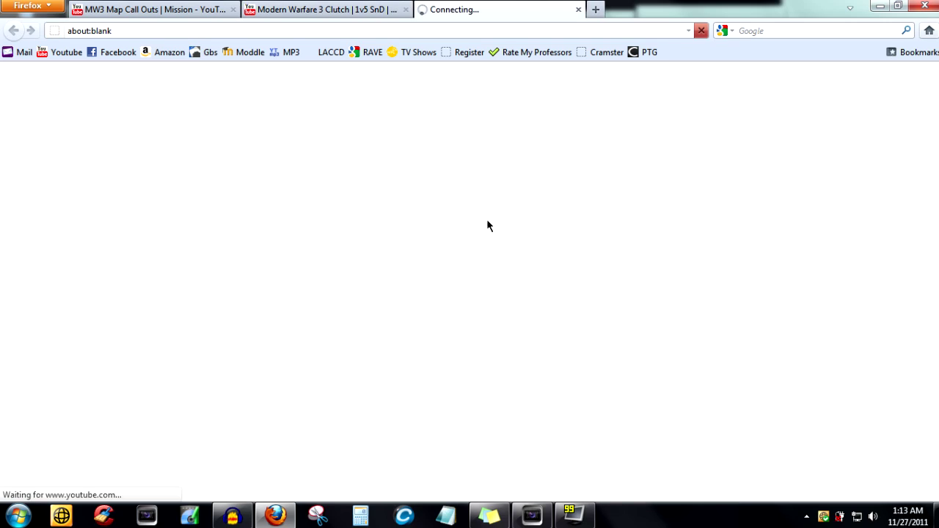
click(578, 10)
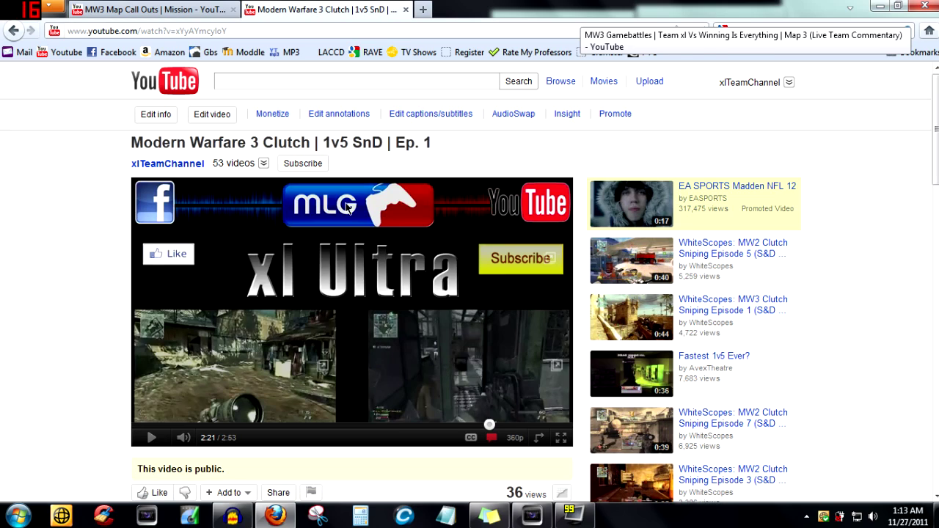
Open the annotation editor for Modern Warfare 3 Clutch, move the playhead to the outro, and pause at 1:51.
click(349, 115)
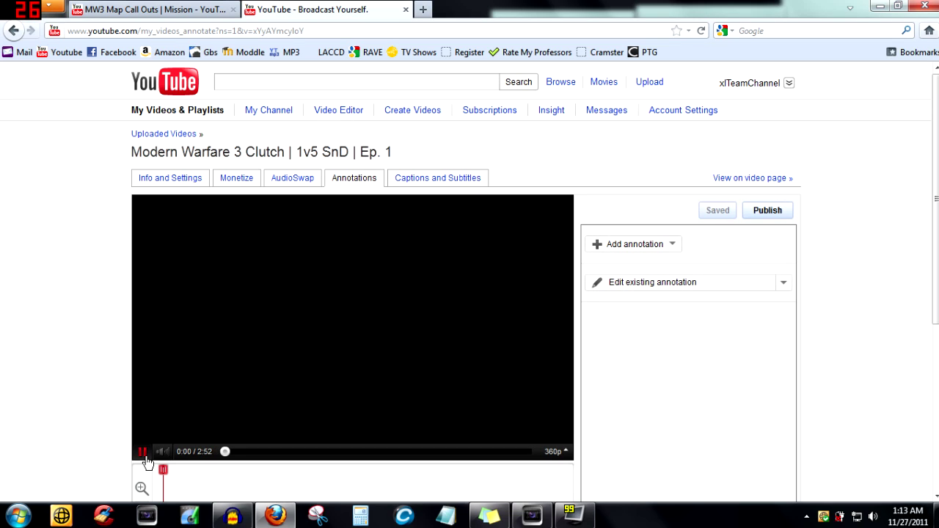
drag(934, 167, 928, 235)
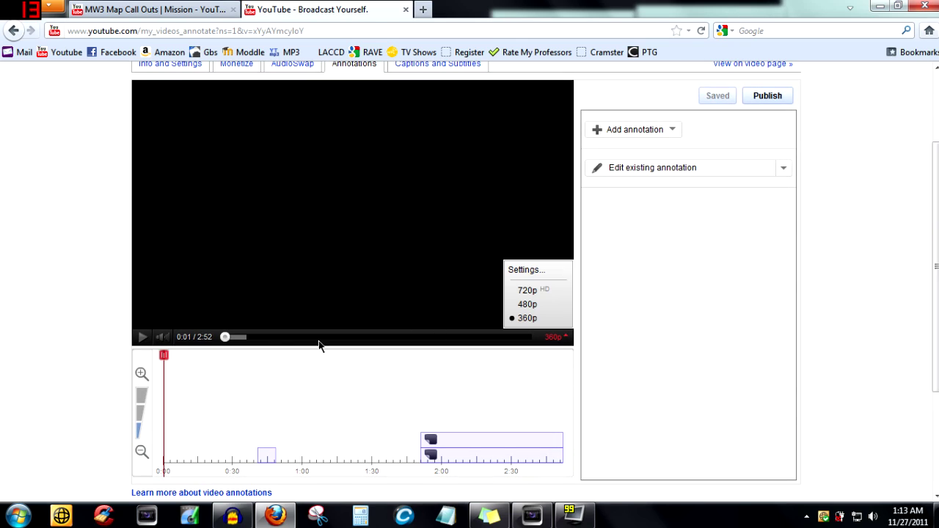
drag(165, 362, 421, 379)
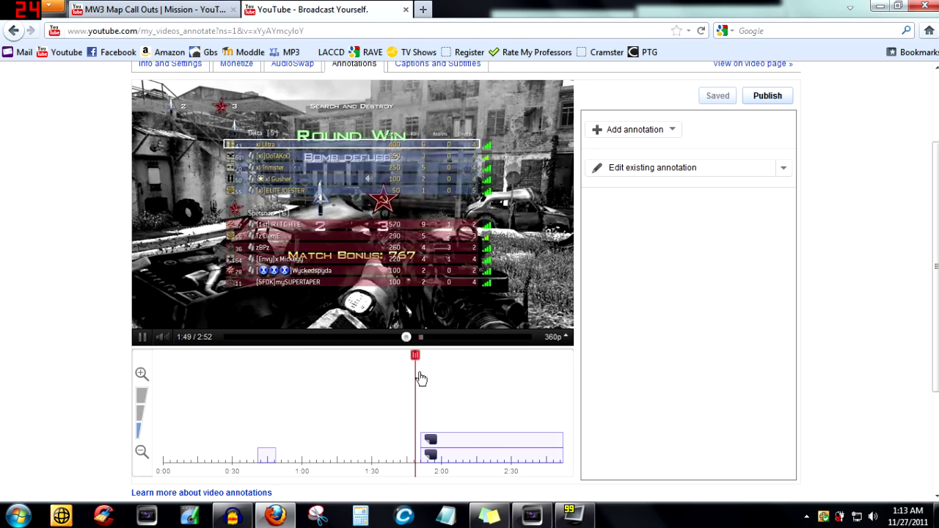
click(145, 340)
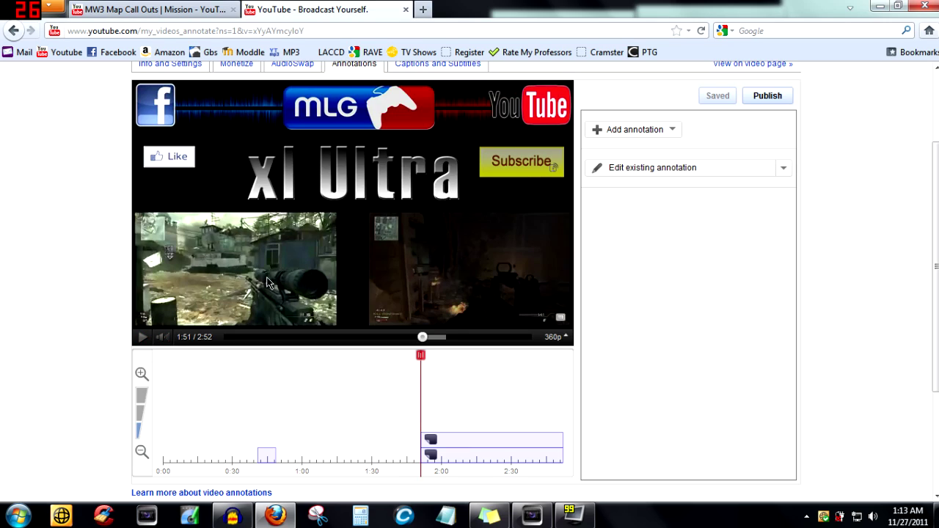